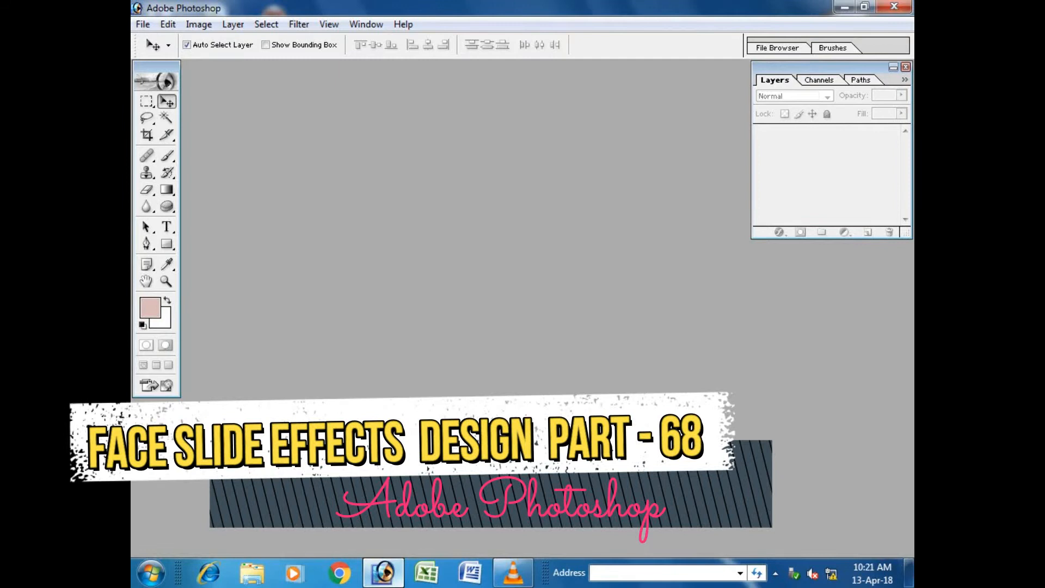
Step: Open 000002.psd from the Indian Actress folder
key("ctrl+o")
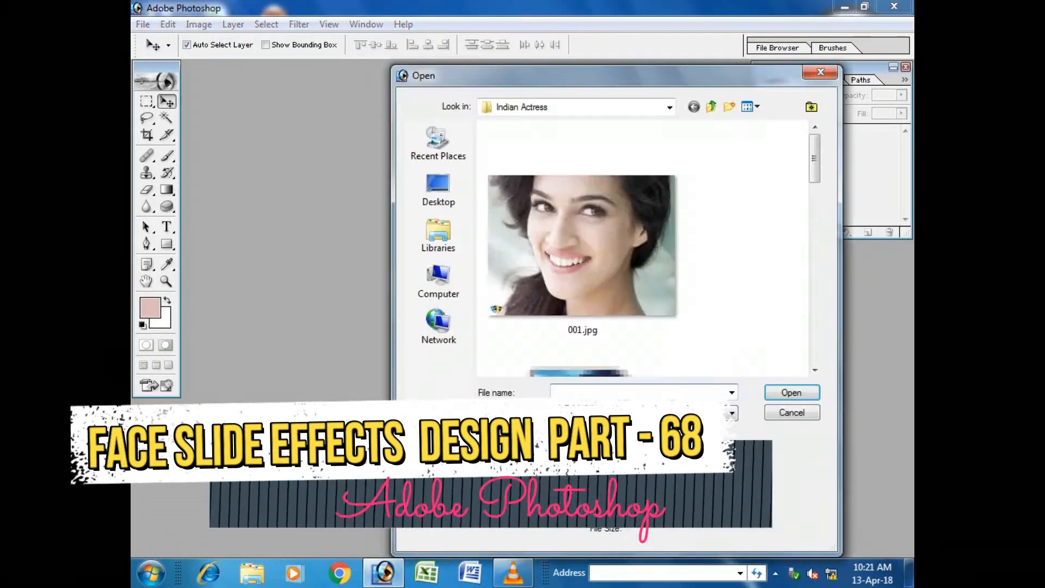
scroll(642, 248, "down", 5)
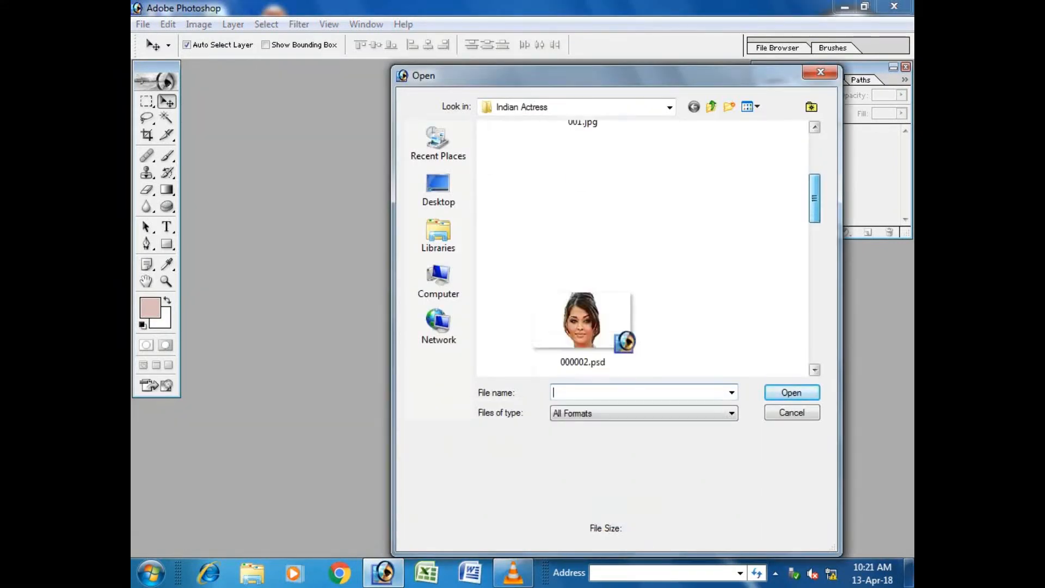
left_click(585, 226)
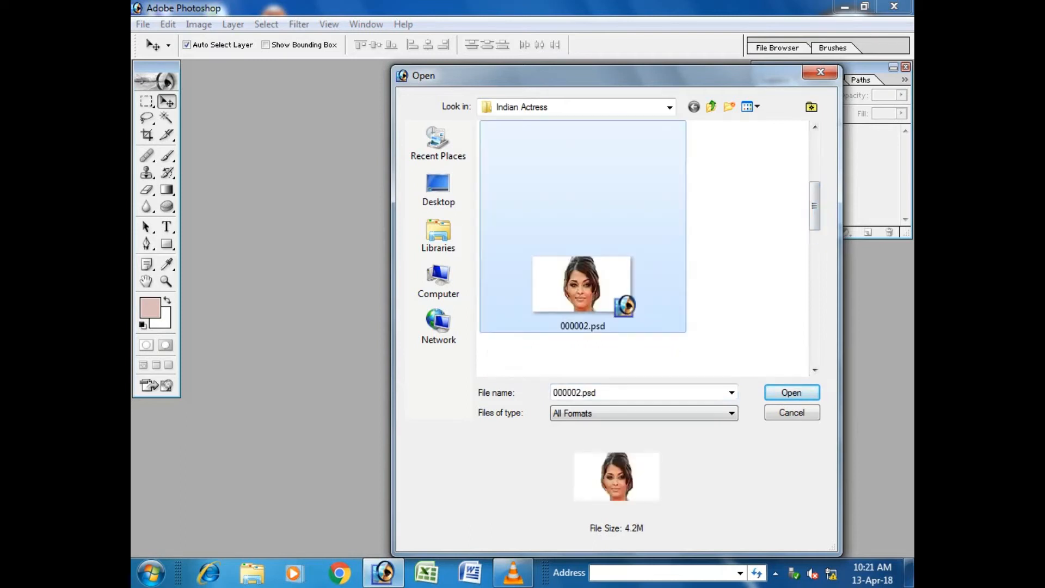
key("Return")
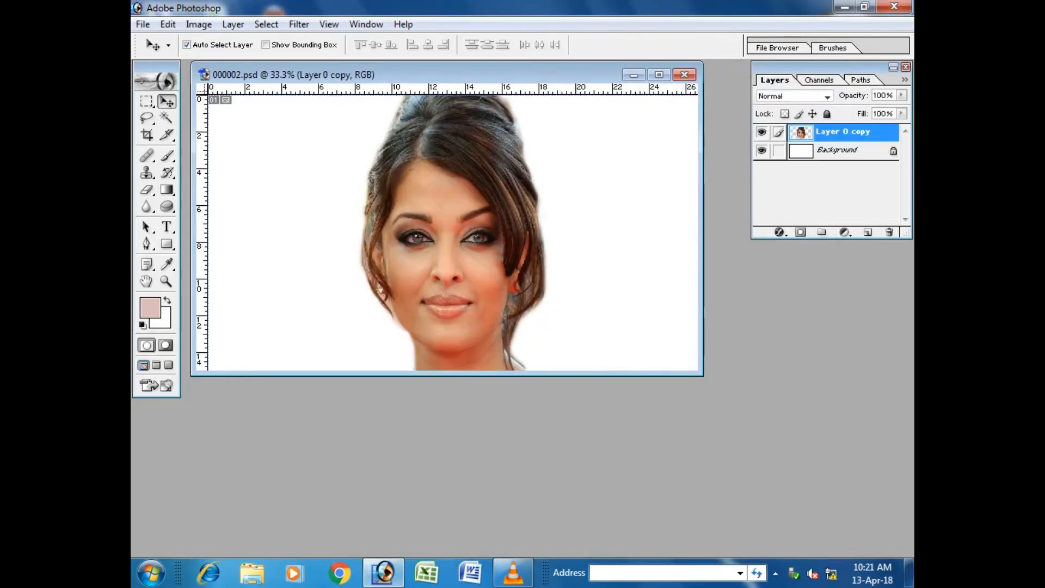
left_click_drag(599, 75, 625, 102)
Step: Hide and show the Layer 0 copy and Background layers in turn to inspect the cut-out portrait
left_click(762, 132)
left_click(762, 133)
left_click(762, 151)
left_click(762, 150)
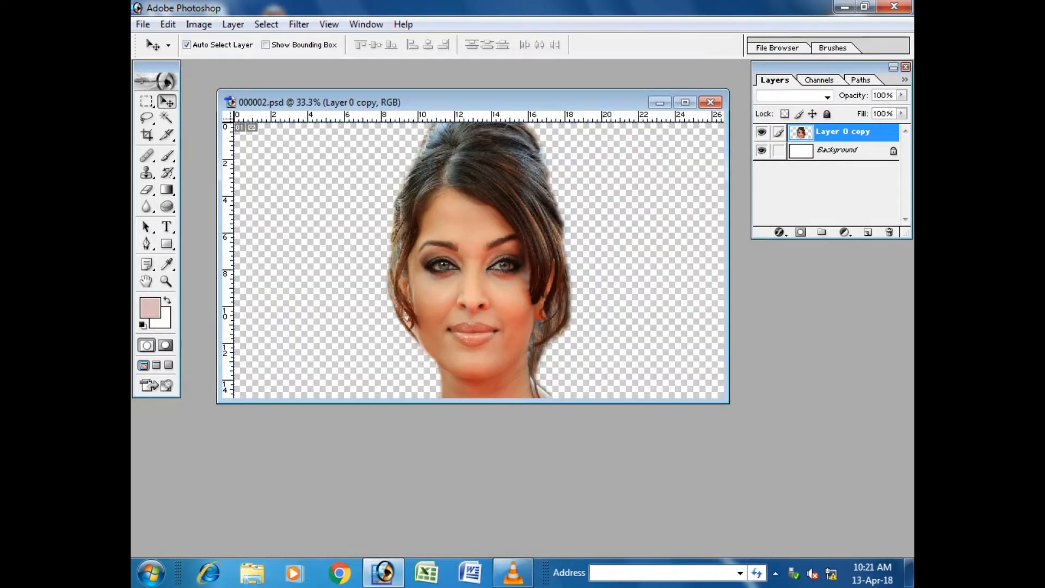
left_click(762, 150)
left_click(762, 150)
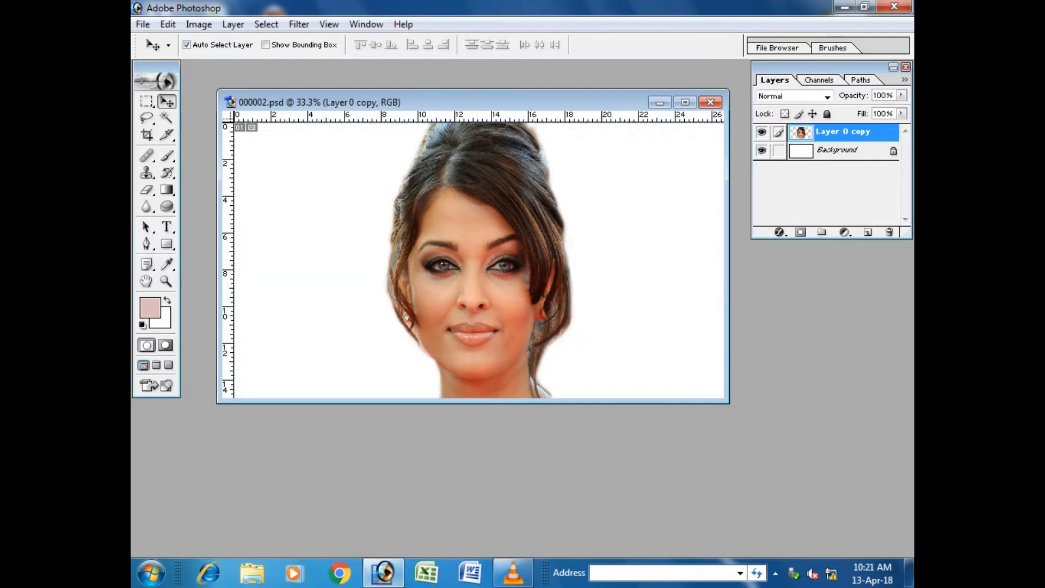
Step: Enlarge the document window around the whole canvas and move the Layers palette clear of the image
left_click_drag(729, 404, 811, 491)
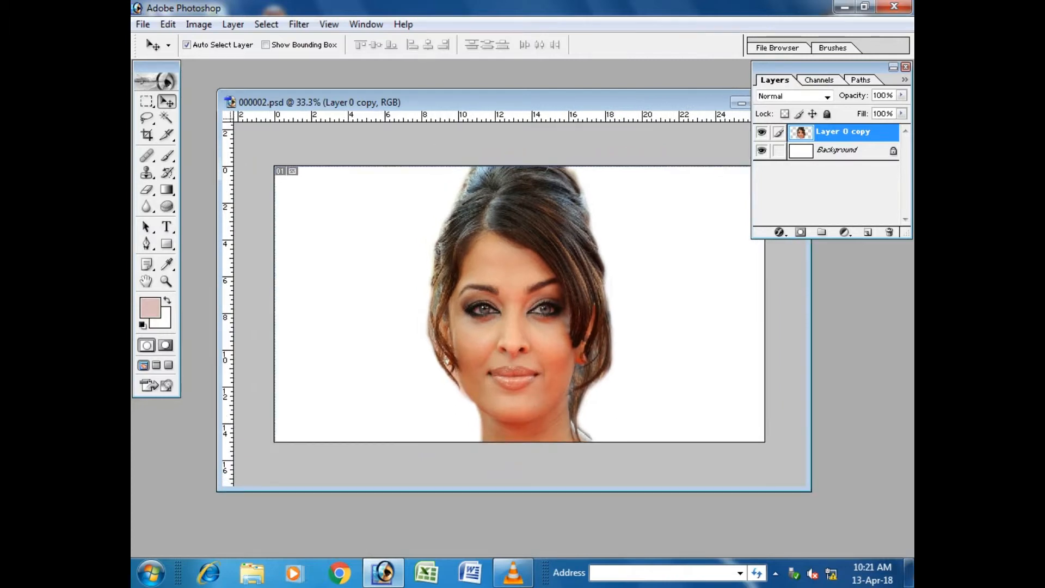
left_click_drag(687, 102, 658, 97)
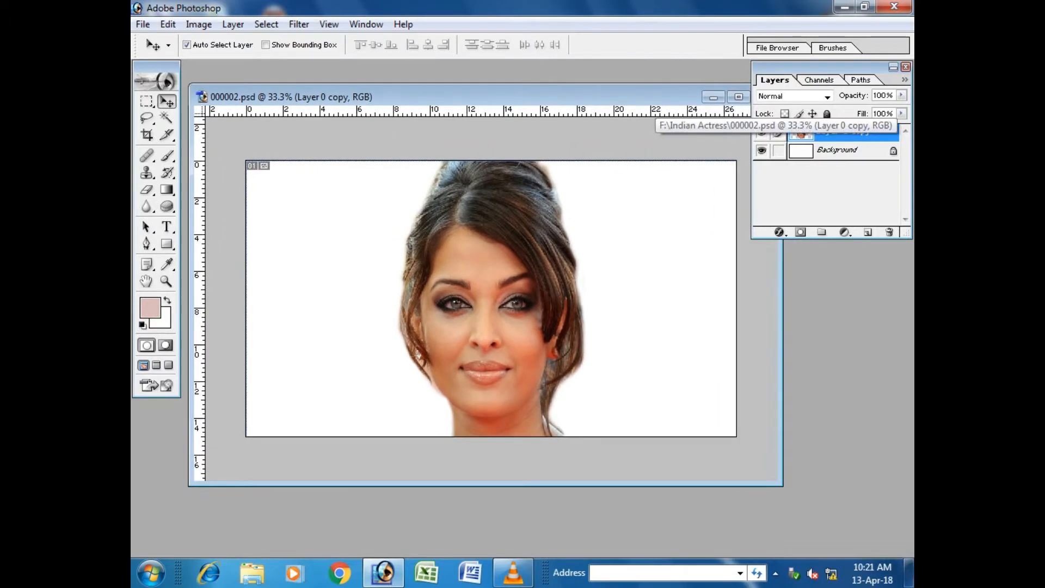
left_click_drag(817, 66, 846, 69)
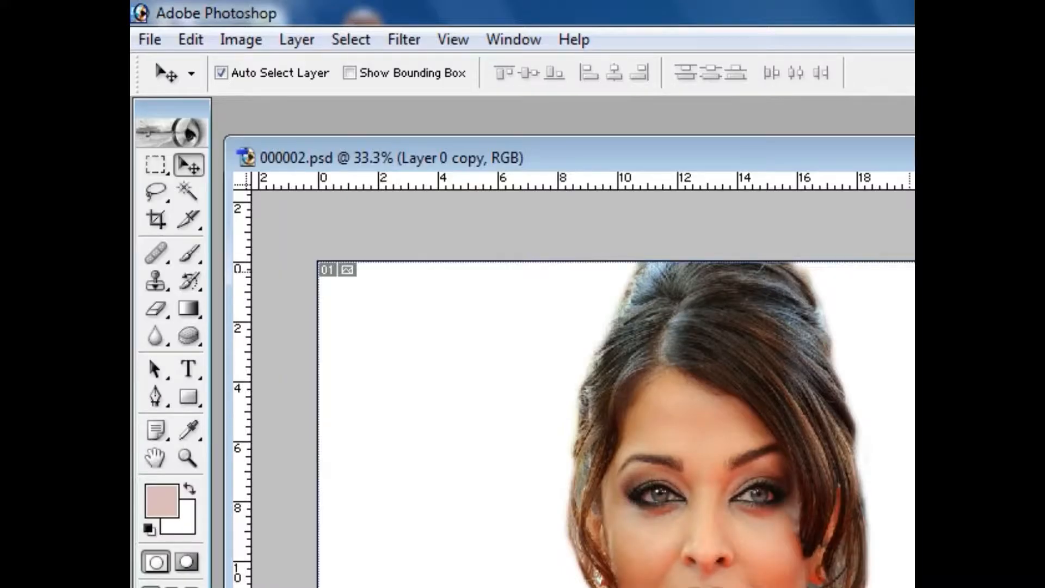
Step: Make a wide rectangular selection across the hair and upper forehead, then scale the selection's height to 81.9%
key("m")
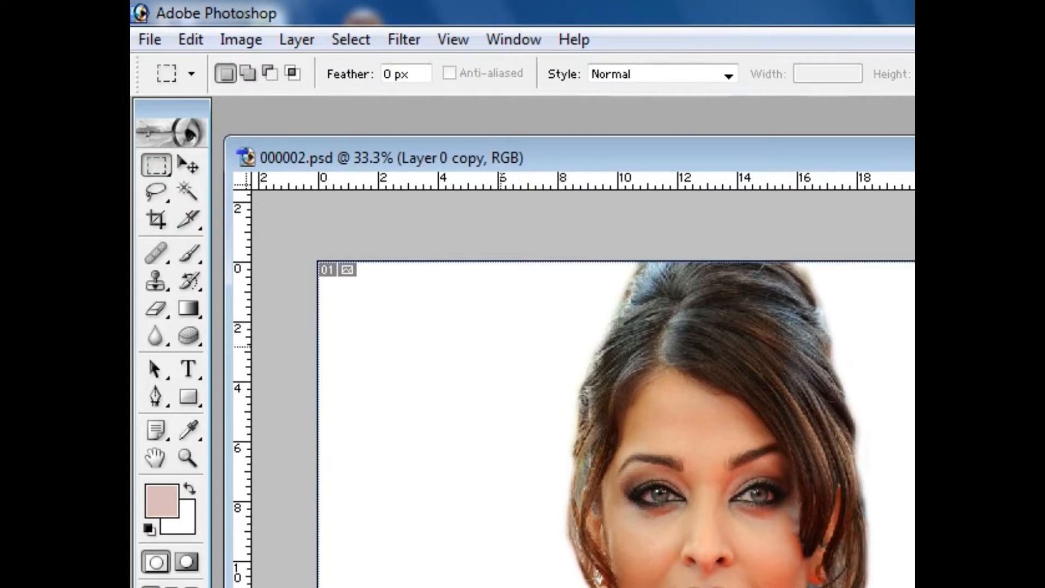
left_click_drag(481, 361, 925, 460)
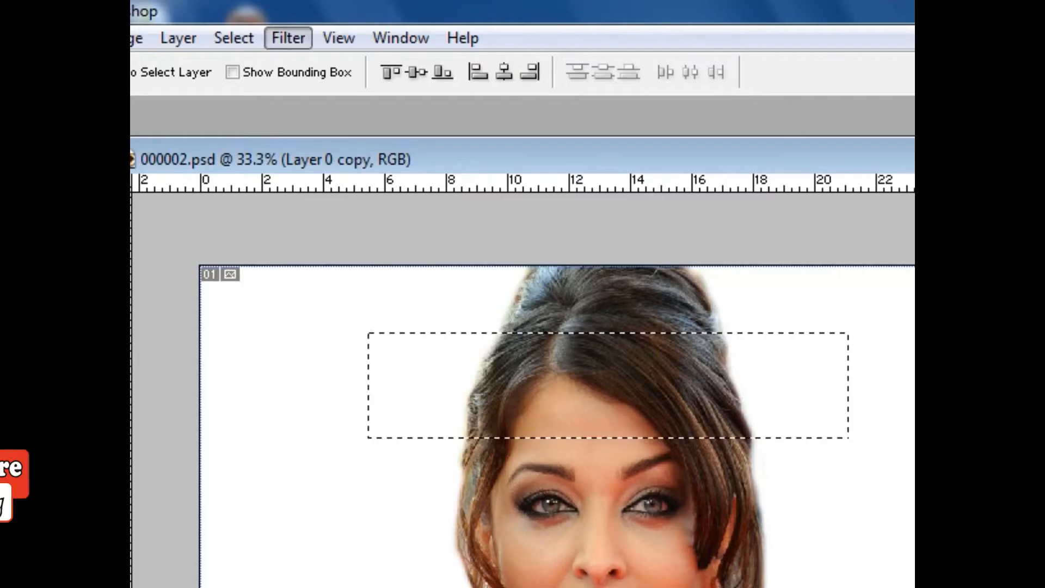
left_click(298, 25)
mouse_move(266, 25)
left_click(318, 362)
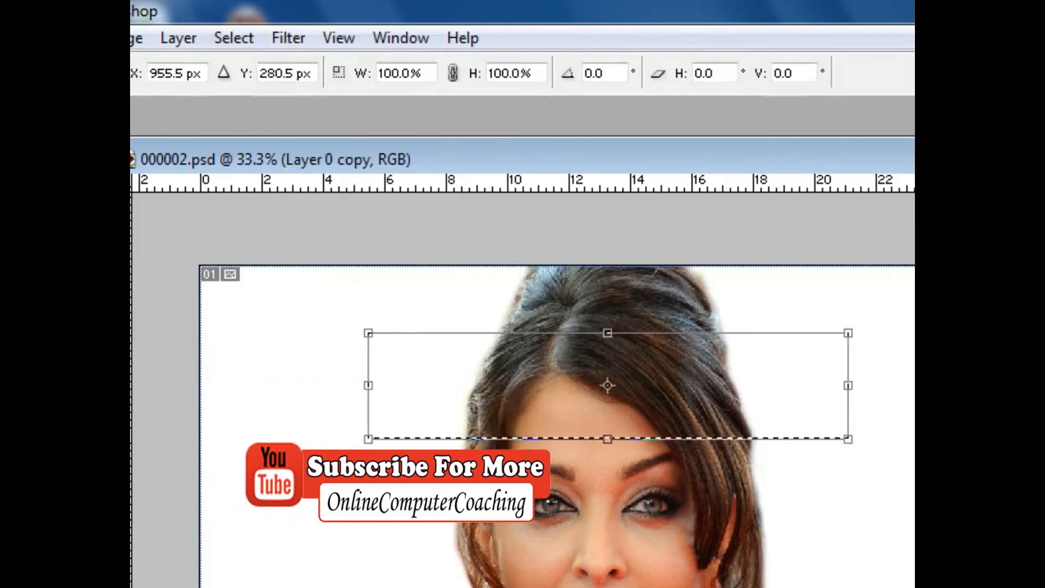
left_click_drag(608, 439, 608, 420)
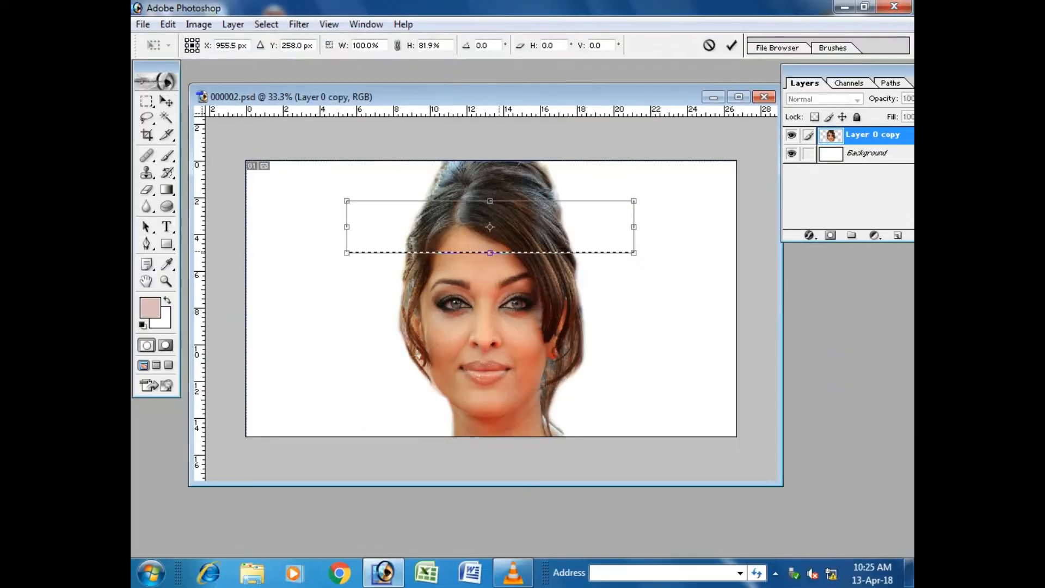
key("Return")
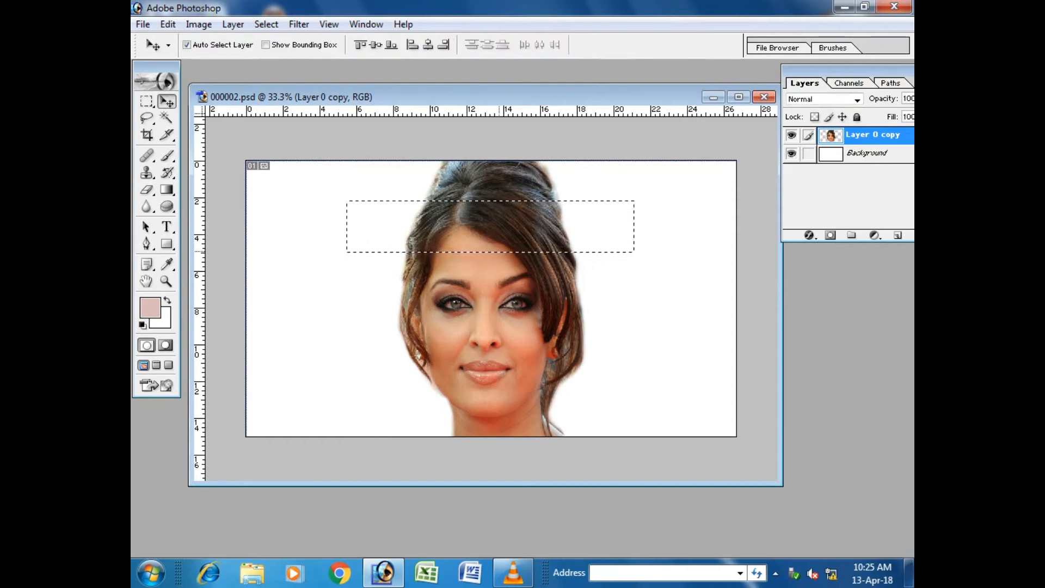
Step: Nudge the selection slightly upward and cut the enclosed hair and forehead strip onto a new layer
left_click(299, 24)
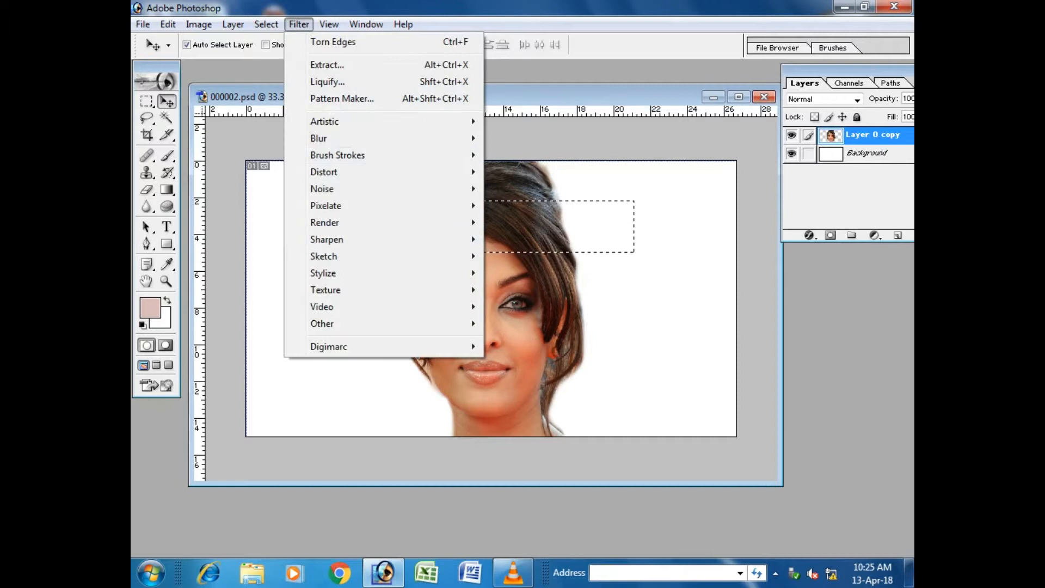
mouse_move(266, 24)
left_click(316, 217)
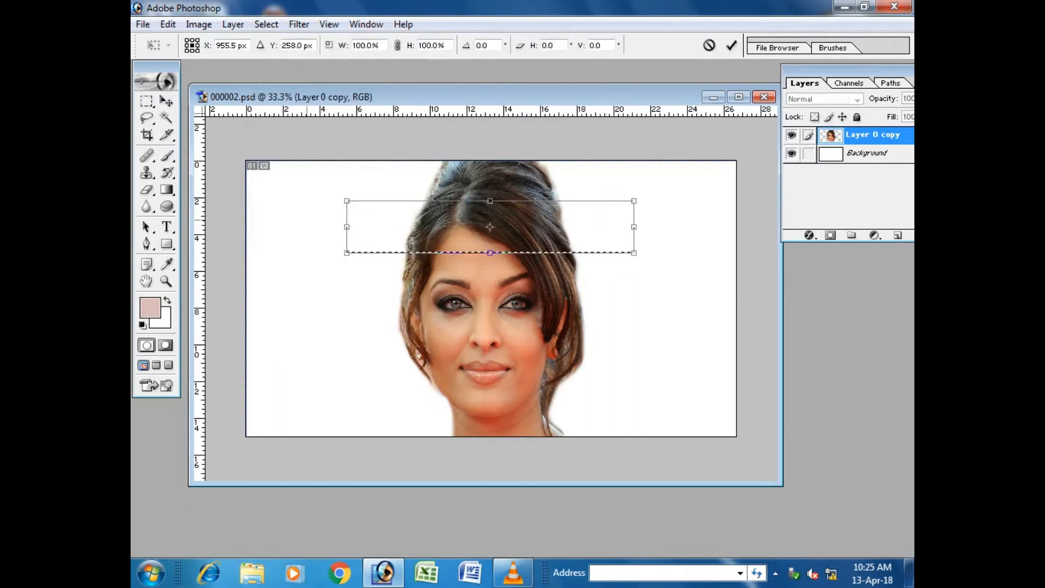
key("Up")
key("Up")
key("Up")
key("Return")
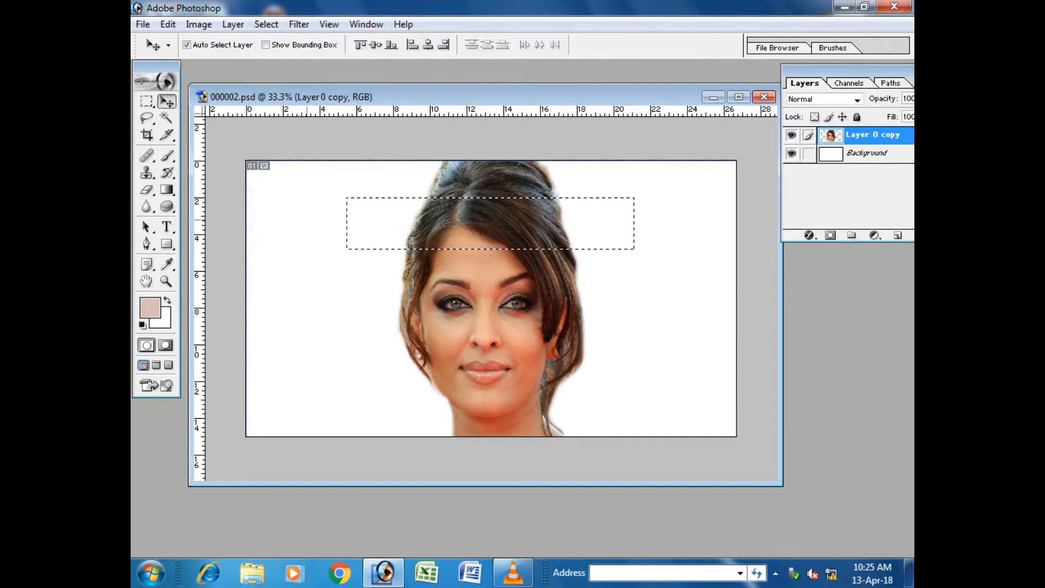
right_click(871, 135)
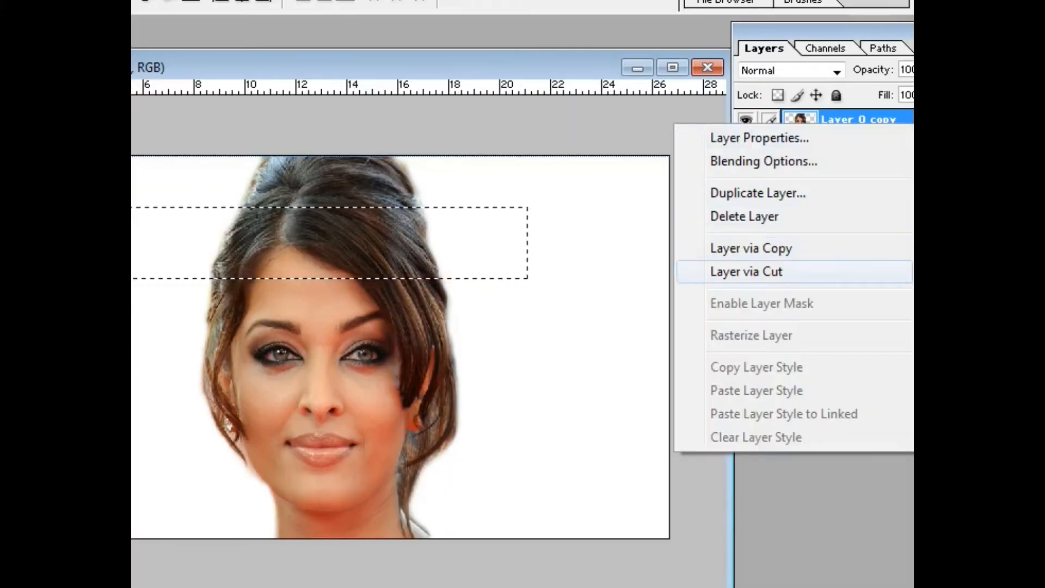
left_click(746, 272)
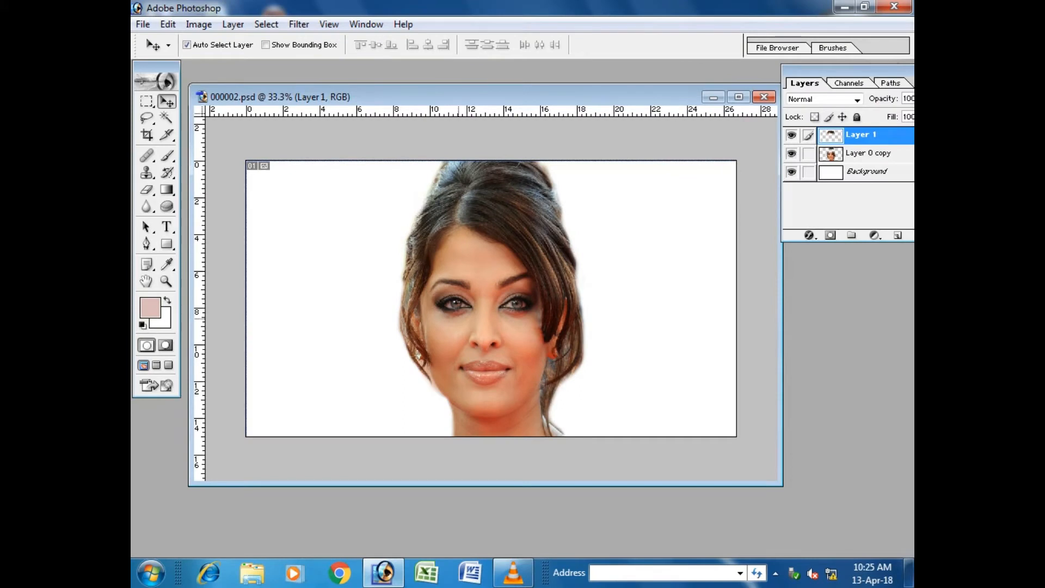
Step: Shift the hair and forehead strip about 250 px to the left of the face
key("shift+Left")
key("shift+Left")
key("shift+Left")
key("shift+Left")
key("shift+Left")
key("shift+Left")
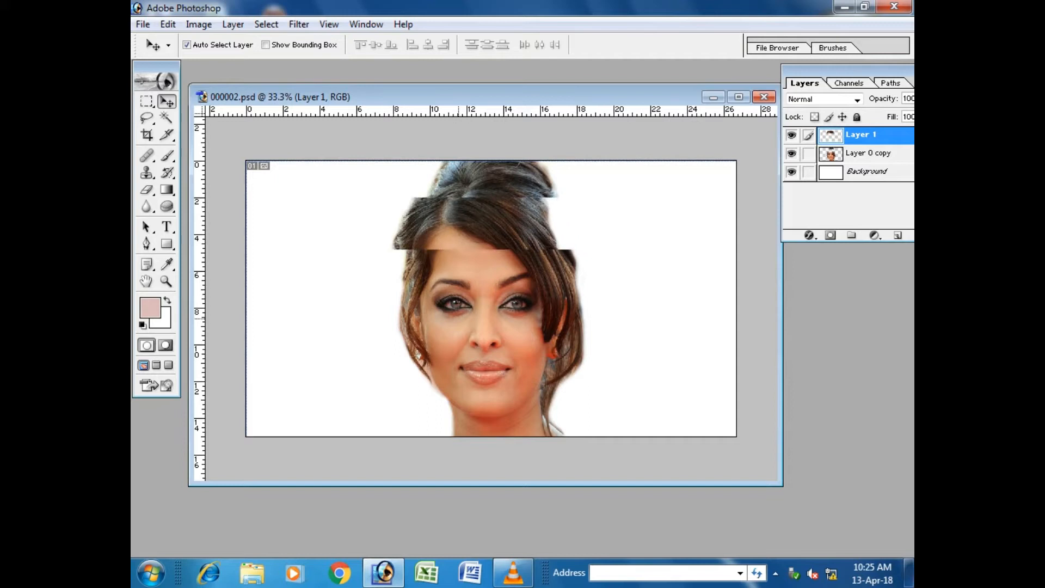
key("shift+Left")
key("shift+Left")
key("shift+Left")
key("shift+Left")
key("shift+Left")
key("shift+Left")
key("shift+Left")
key("shift+Left")
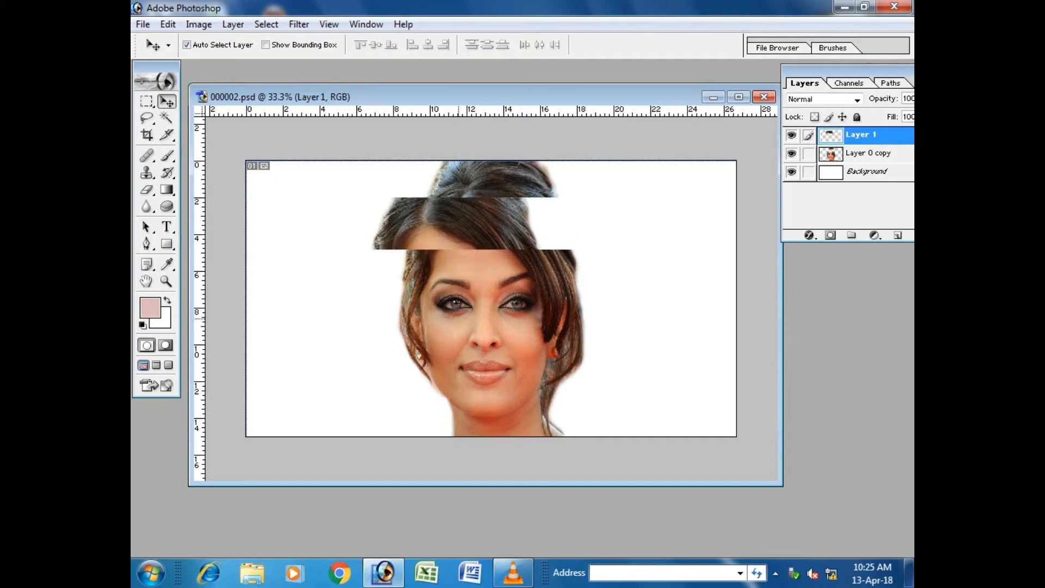
key("shift+Left")
key("shift+Left")
key("shift+Left")
key("shift+Left")
key("shift+Left")
key("shift+Left")
key("shift+Left")
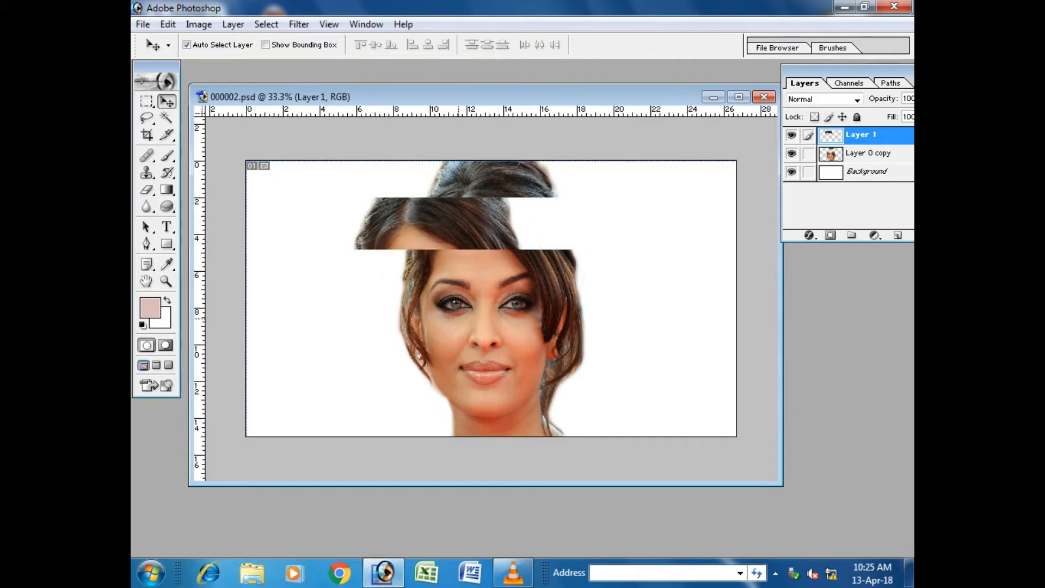
key("shift+Left")
key("shift+Left")
key("shift+Left")
key("shift+Left")
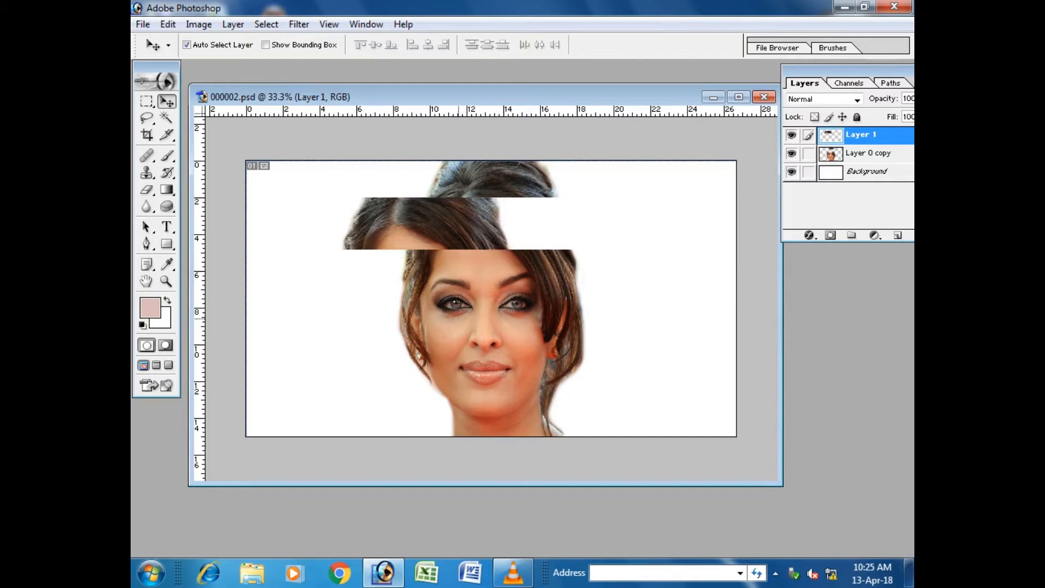
Step: Select a wide band across the nose between eyes and lips and cut it from Layer 0 copy onto a new layer
left_click(146, 101)
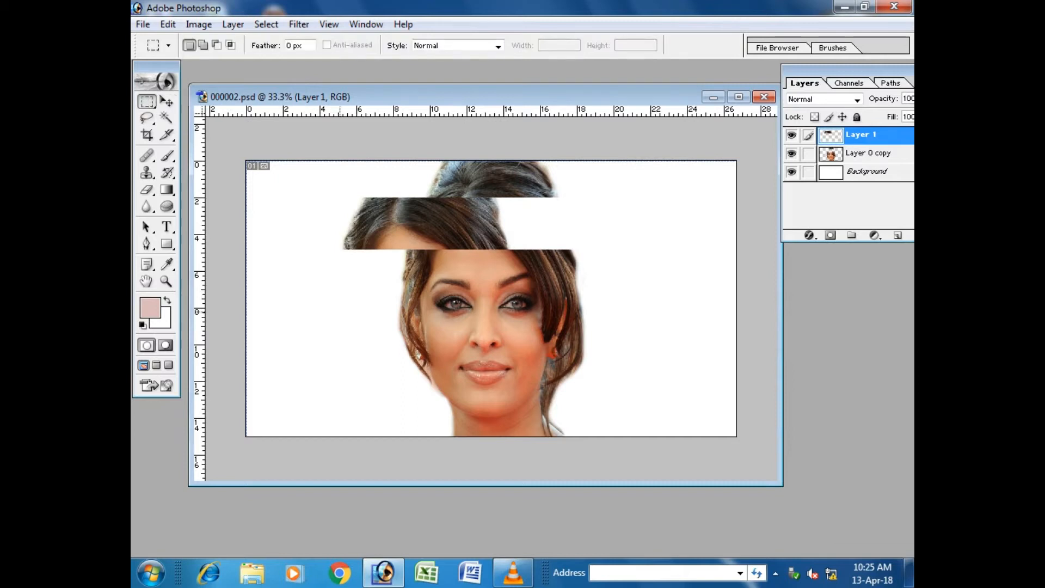
left_click_drag(393, 335, 626, 358)
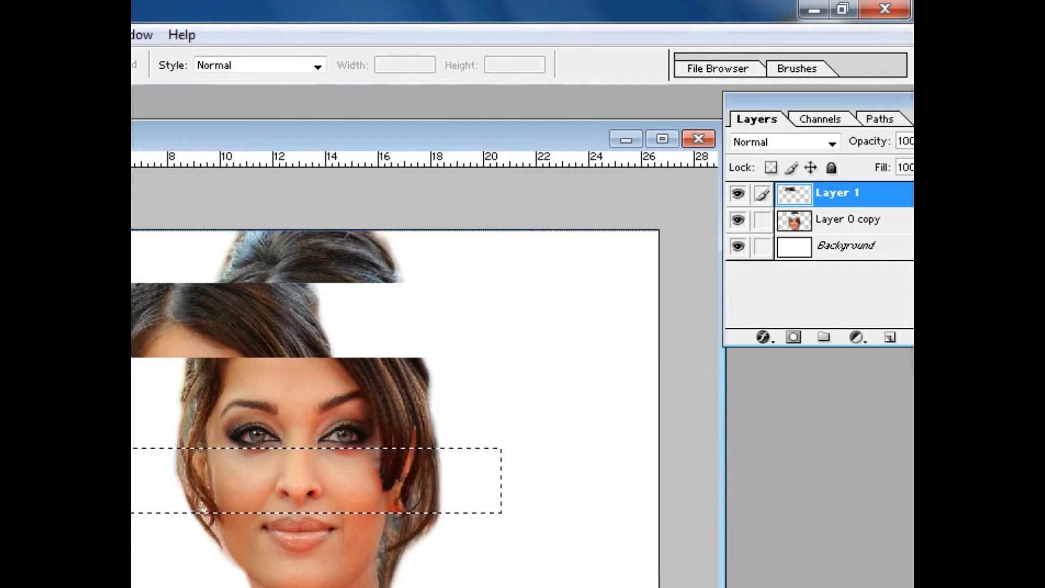
left_click(860, 153)
right_click(860, 153)
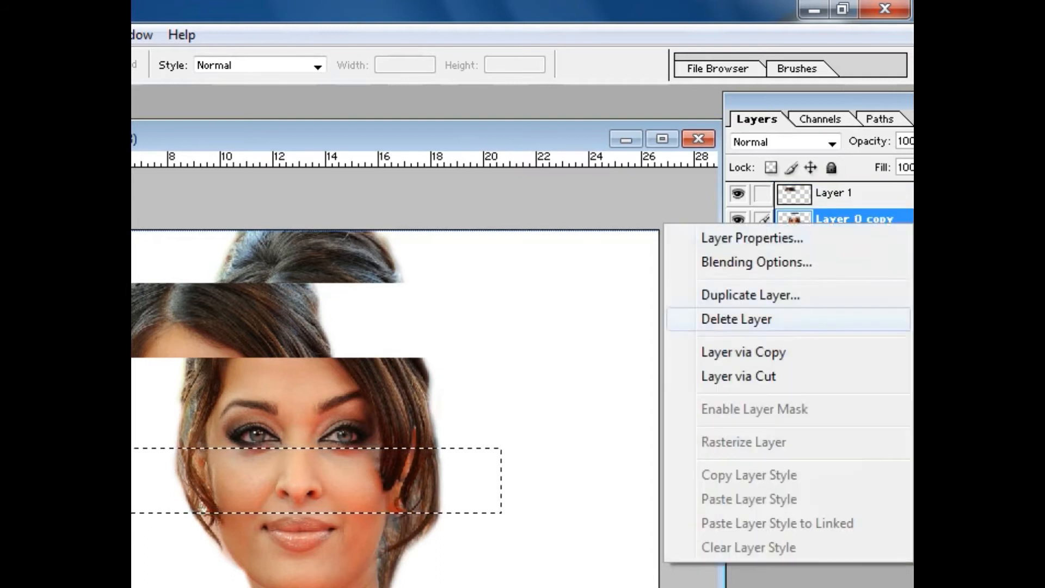
left_click(739, 376)
Step: Shift the nose strip on Layer 2 about 280 px to the right of the face
left_click(167, 101)
key("shift+Right")
key("shift+Right")
key("shift+Right")
key("shift+Right")
key("shift+Right")
key("shift+Right")
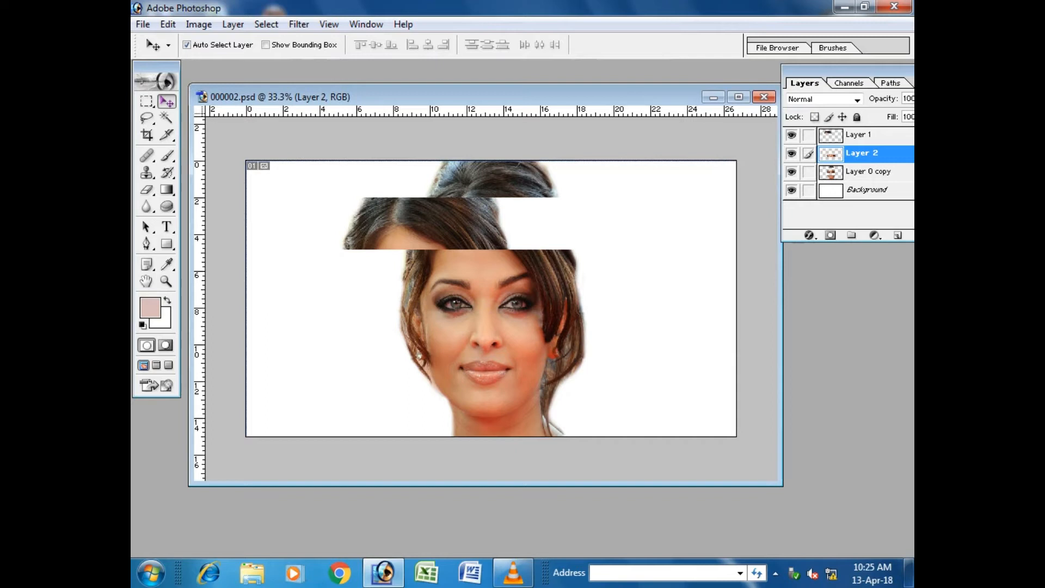
key("shift+Right")
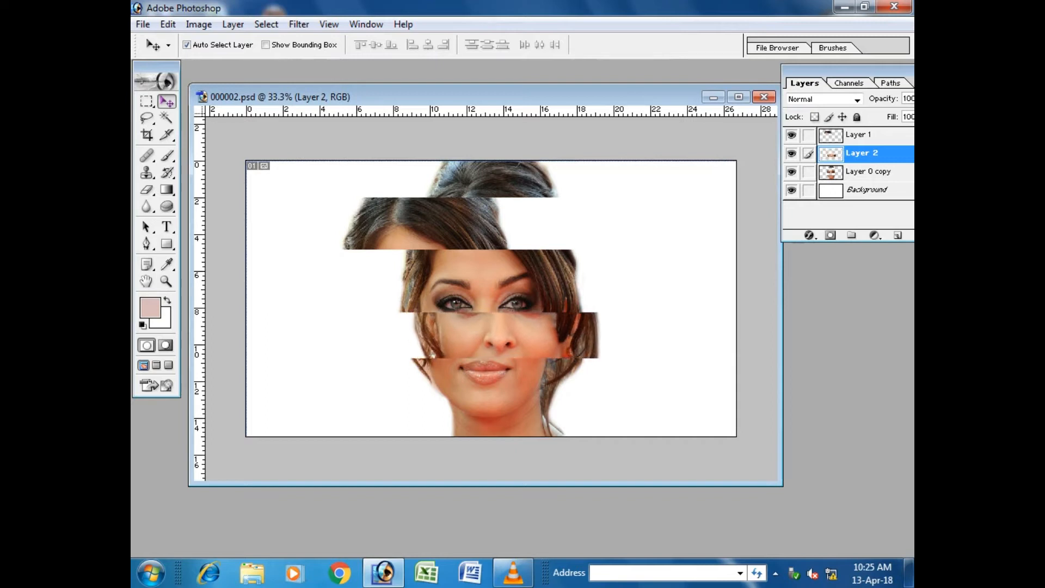
key("shift+Right")
key("shift+Right")
key("shift+Right")
key("shift+Right")
key("shift+Right")
key("shift+Right")
key("shift+Right")
key("shift+Right")
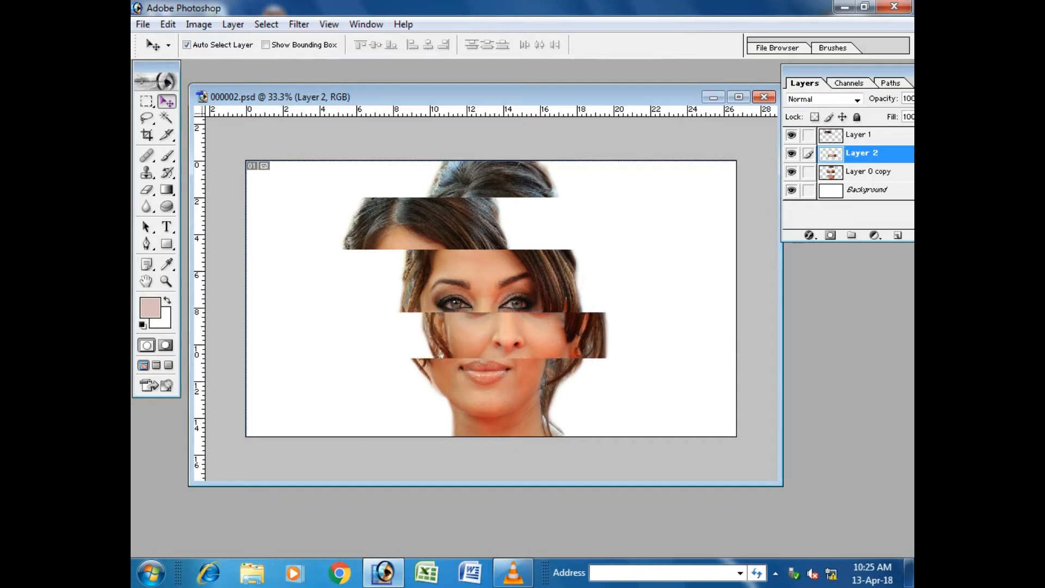
key("shift+Right")
key("shift+Right")
key("shift+Right")
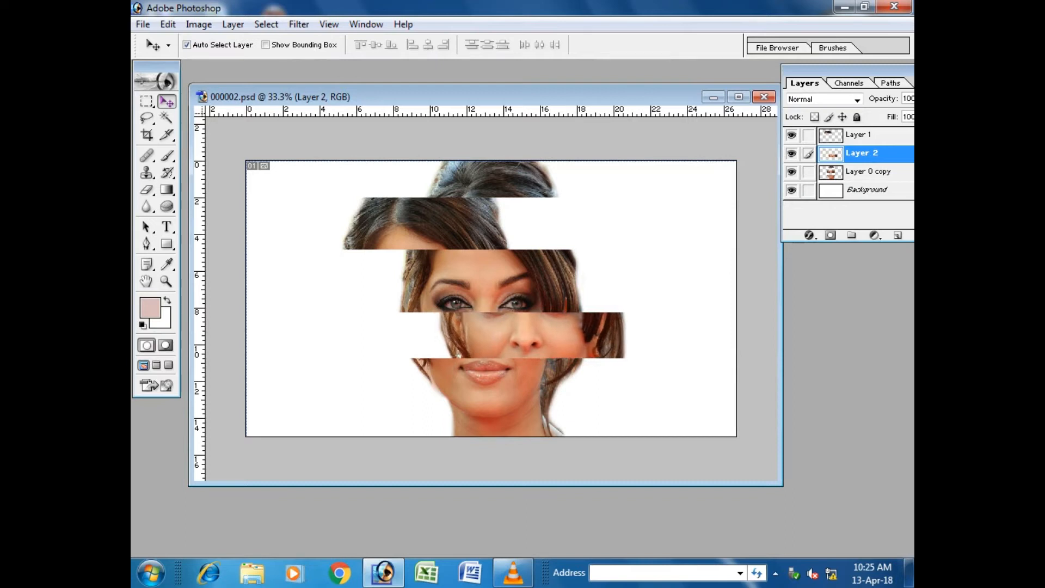
key("shift+Right")
key("shift+Right")
key("shift+Right")
key("shift+Right")
key("shift+Right")
key("shift+Right")
key("shift+Right")
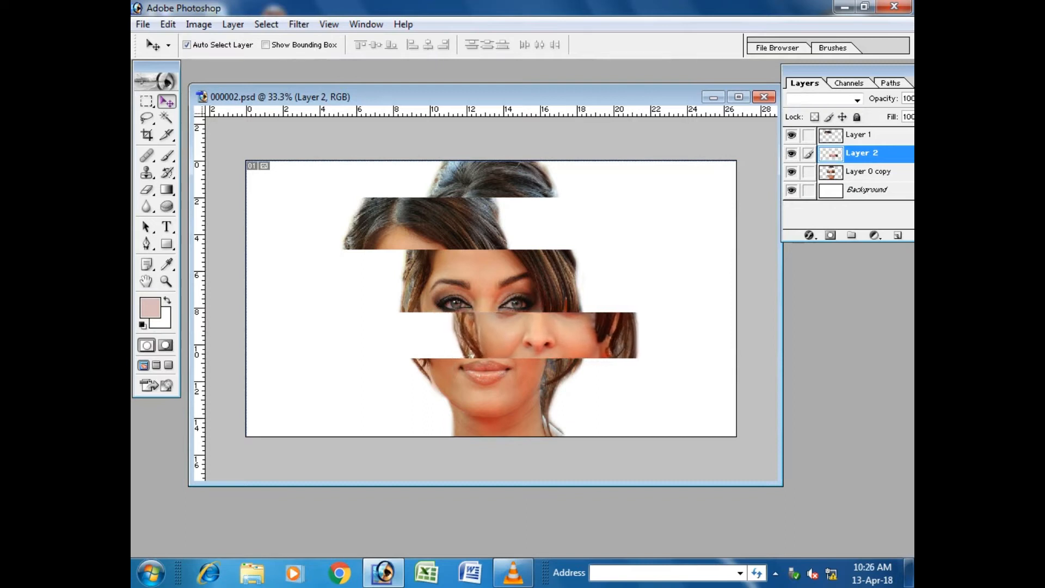
key("shift+Right")
key("shift+Right")
key("shift+Right")
key("shift+Right")
key("shift+Right")
key("shift+Right")
key("shift+Right")
key("shift+Right")
key("shift+Right")
key("shift+Right")
key("shift+Right")
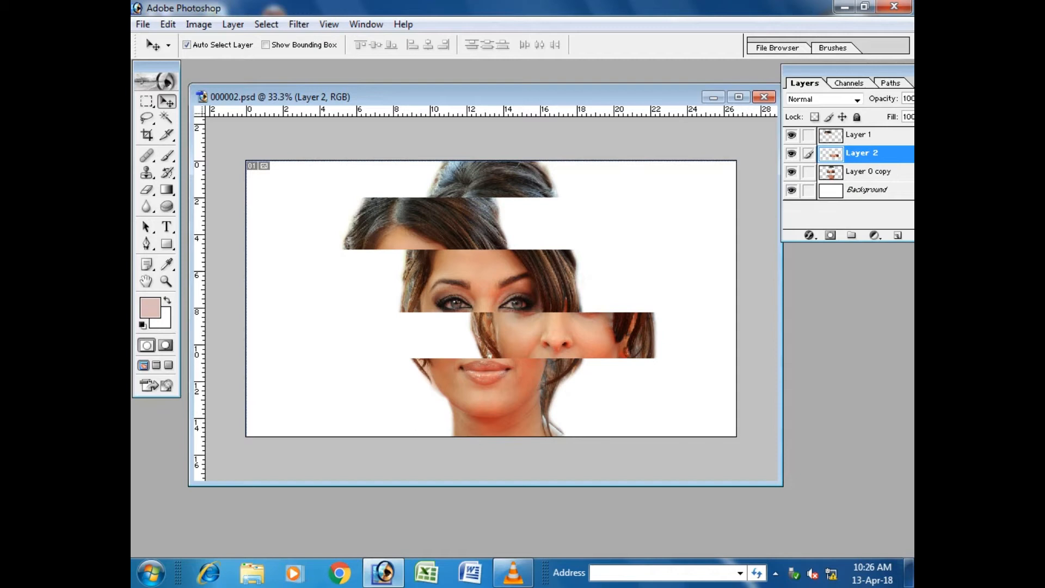
Step: Add the text FACE on a new layer directly above the Background and colour it black
left_click(867, 190)
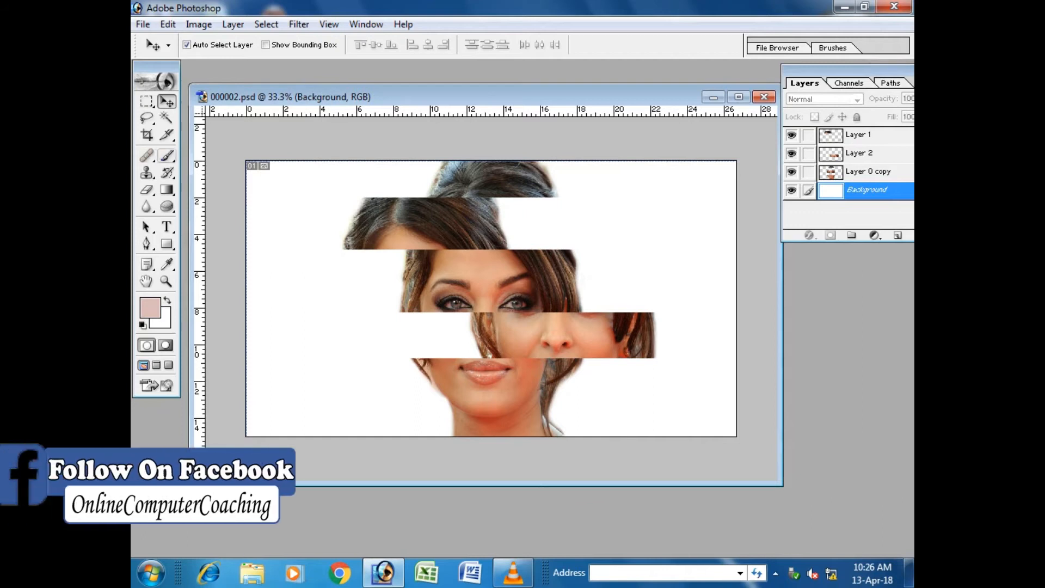
left_click(167, 227)
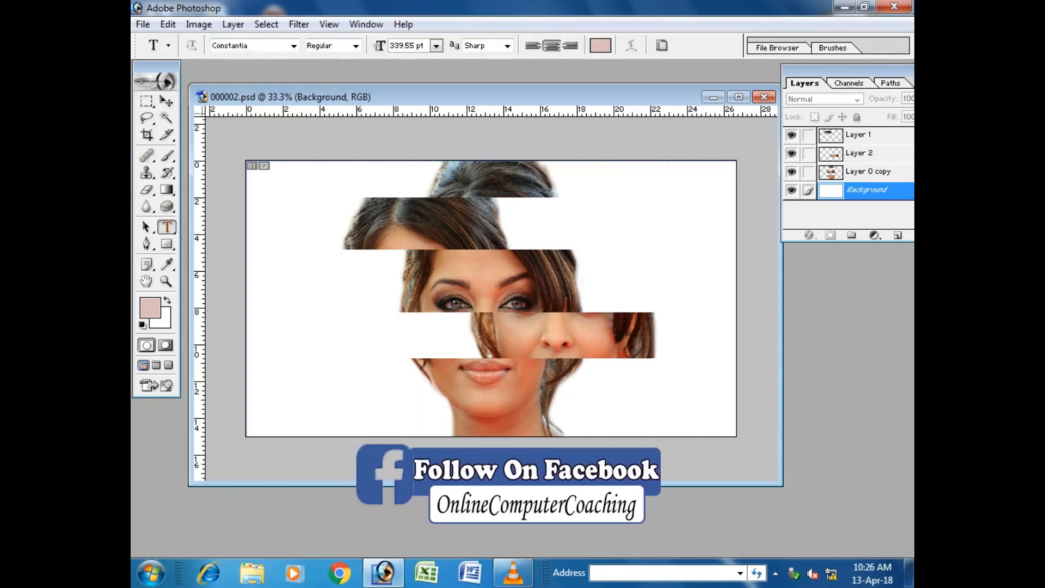
left_click(527, 262)
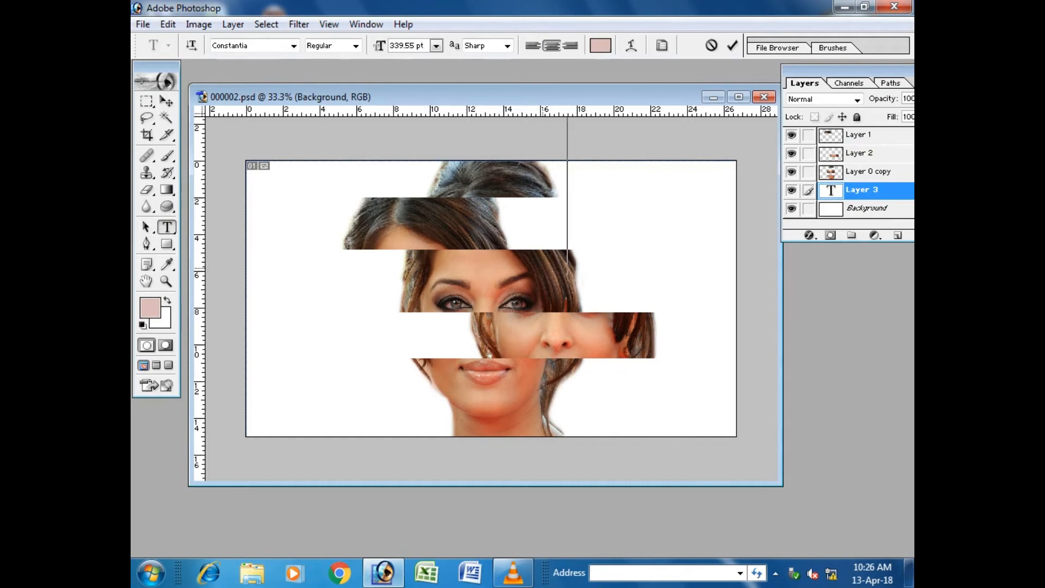
key("ctrl+a")
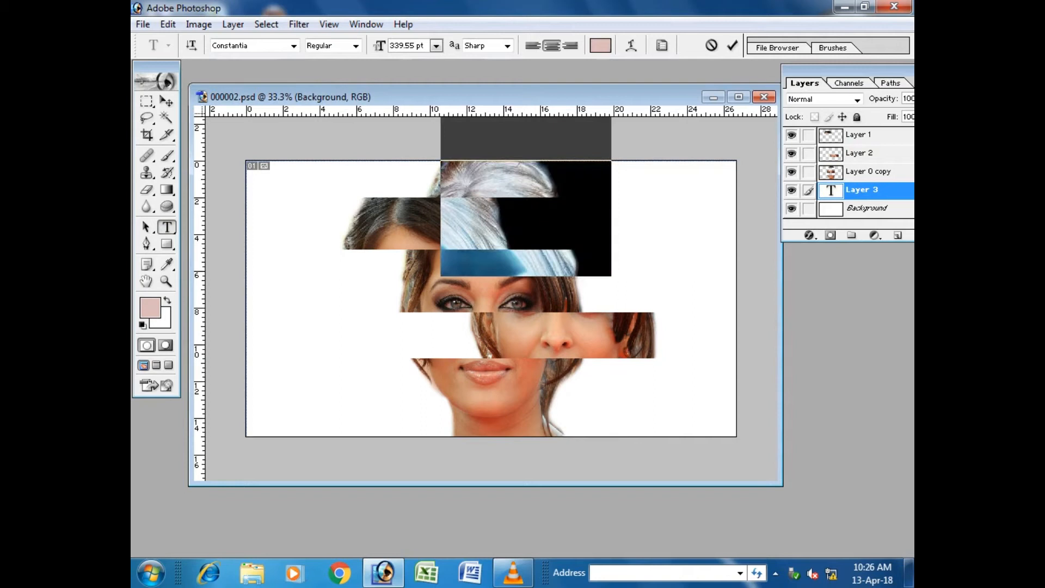
left_click(600, 46)
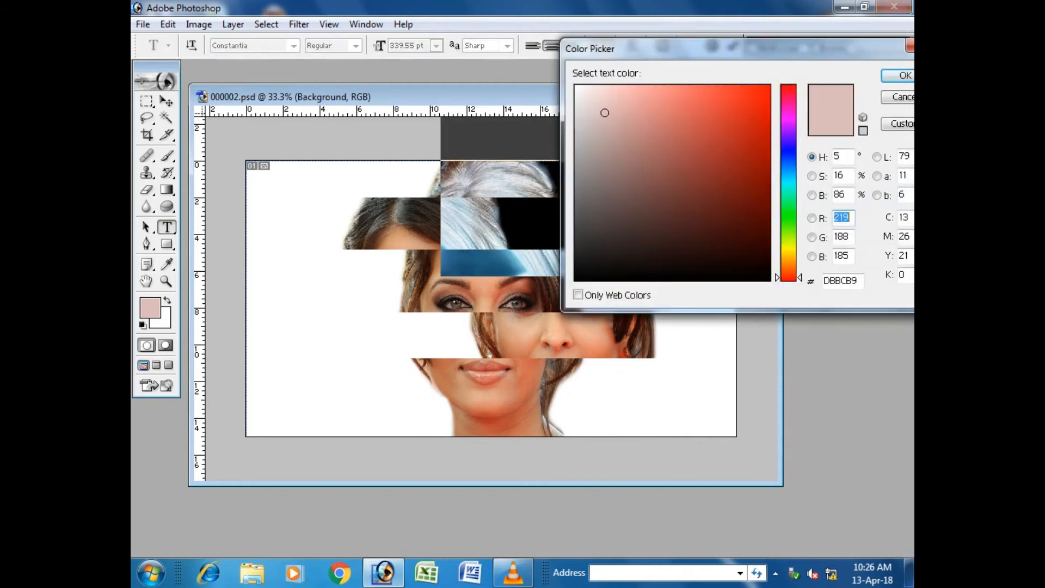
left_click(768, 277)
key("Return")
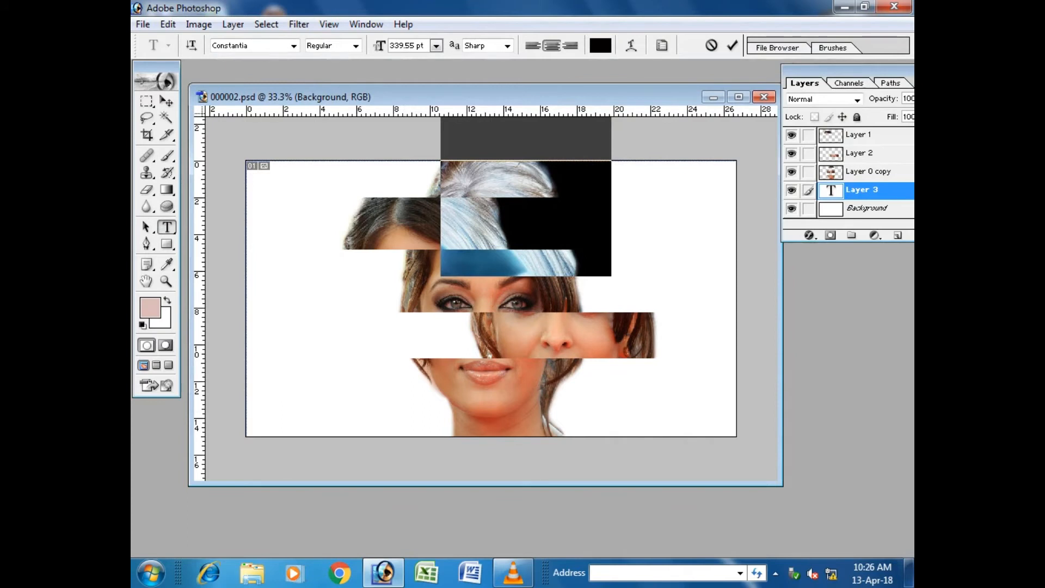
Step: Set the FACE text's font size to 100 pt and commit the text
left_click_drag(426, 46, 394, 46)
type("100")
key("Return")
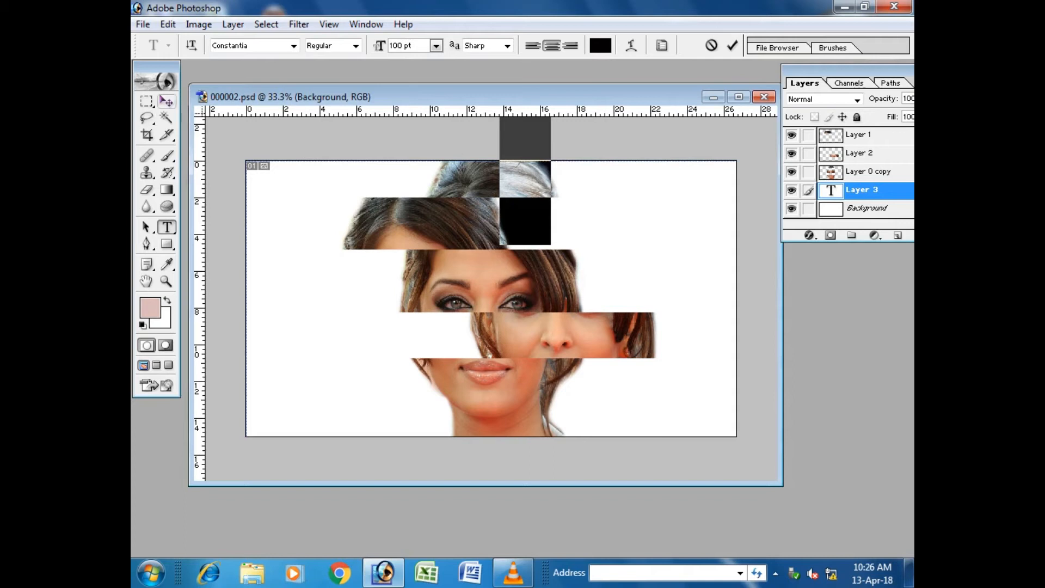
left_click(167, 101)
Step: Free-transform the FACE text to about 288% width and 454% height and place it on the canvas, right of the hair
double_click(404, 97)
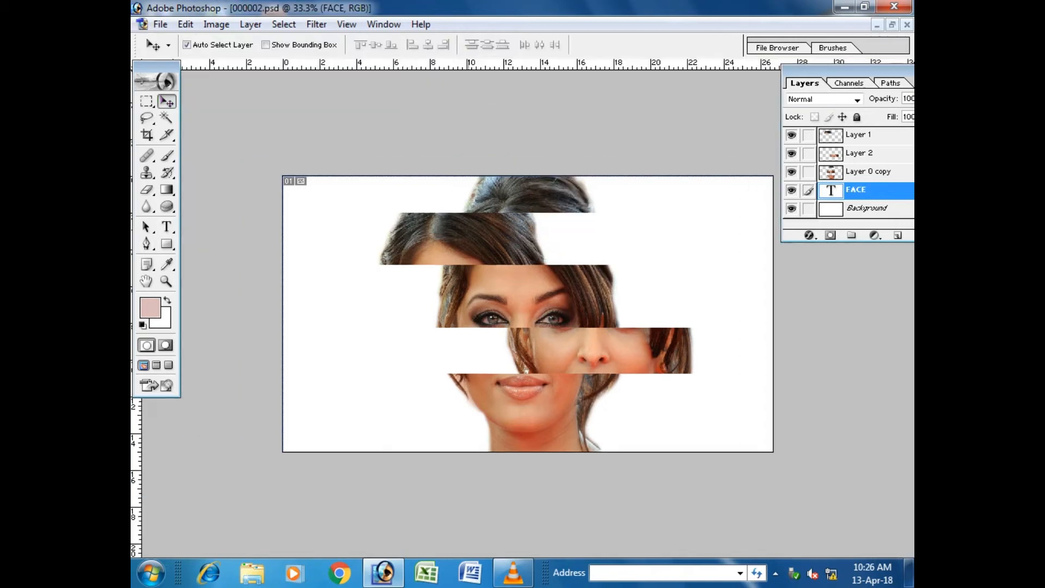
key("ctrl+t")
key("ctrl+minus")
key("ctrl+minus")
key("ctrl+minus")
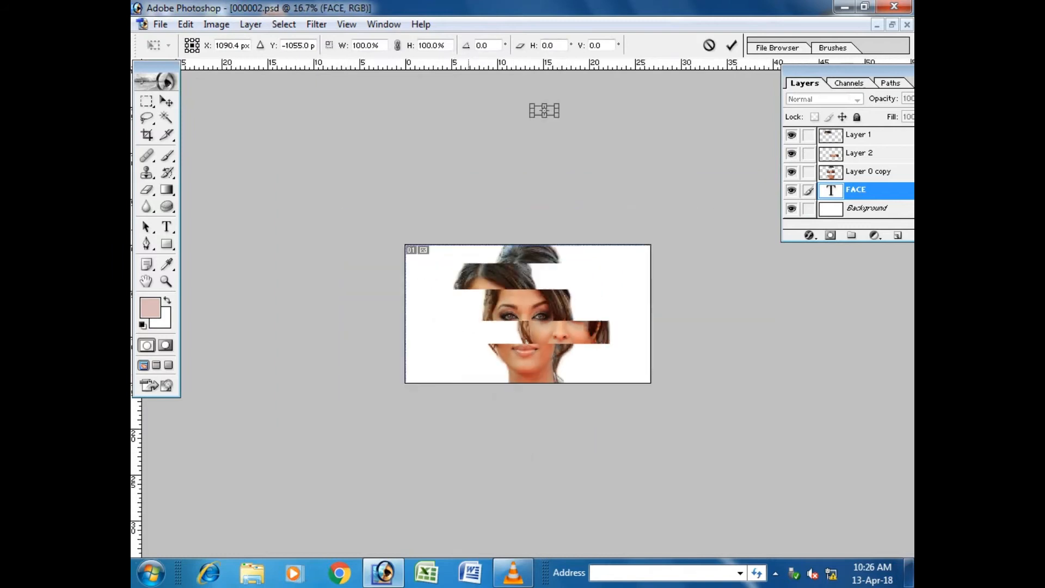
left_click_drag(553, 166, 566, 176)
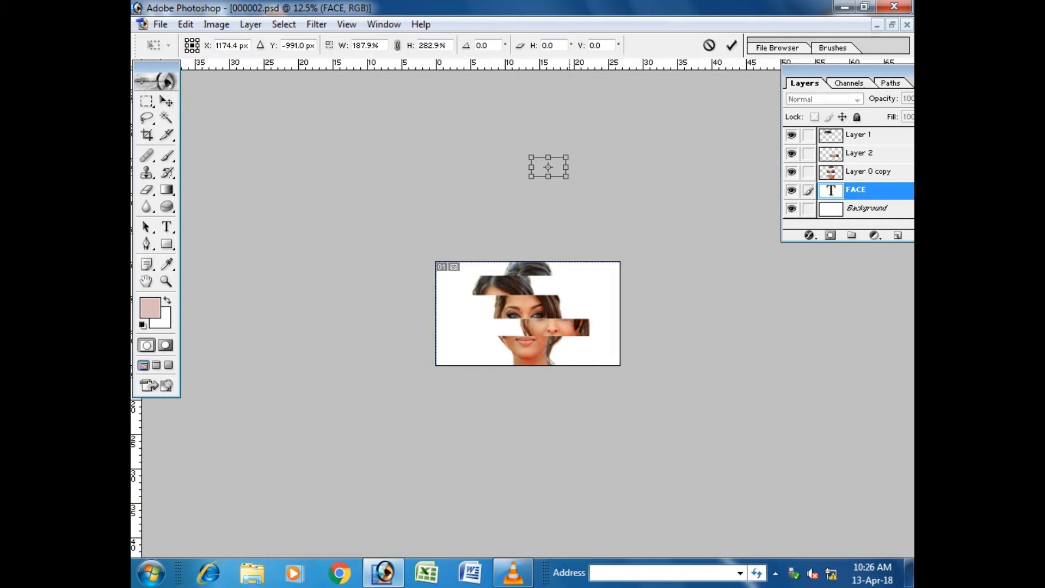
left_click_drag(566, 177, 583, 284)
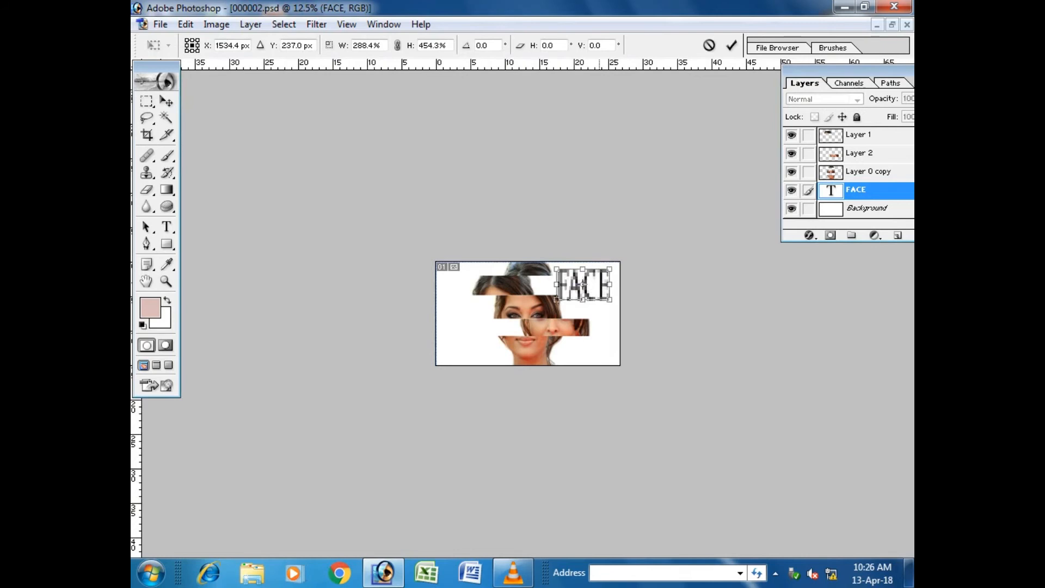
key("Return")
key("ctrl+plus")
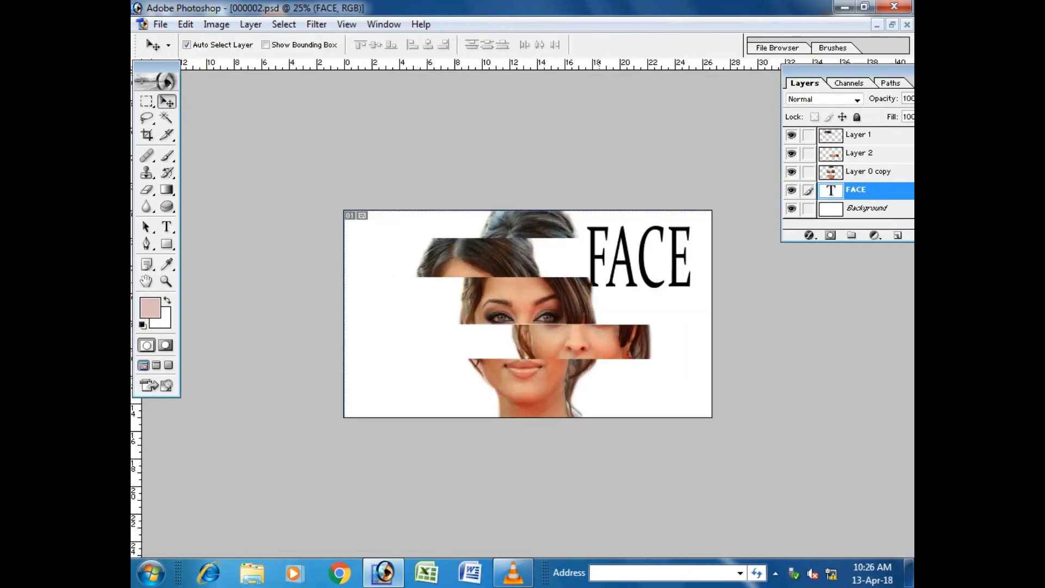
Step: Scale the FACE text down to about 42% width and 40% height
key("ctrl+t")
left_click_drag(691, 286, 631, 251)
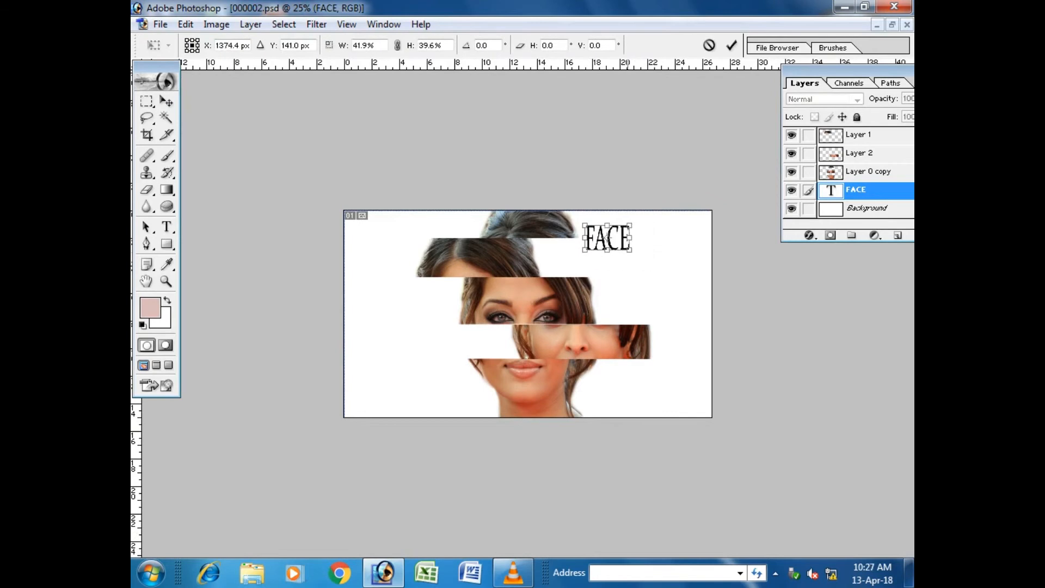
key("Return")
key("ctrl+plus")
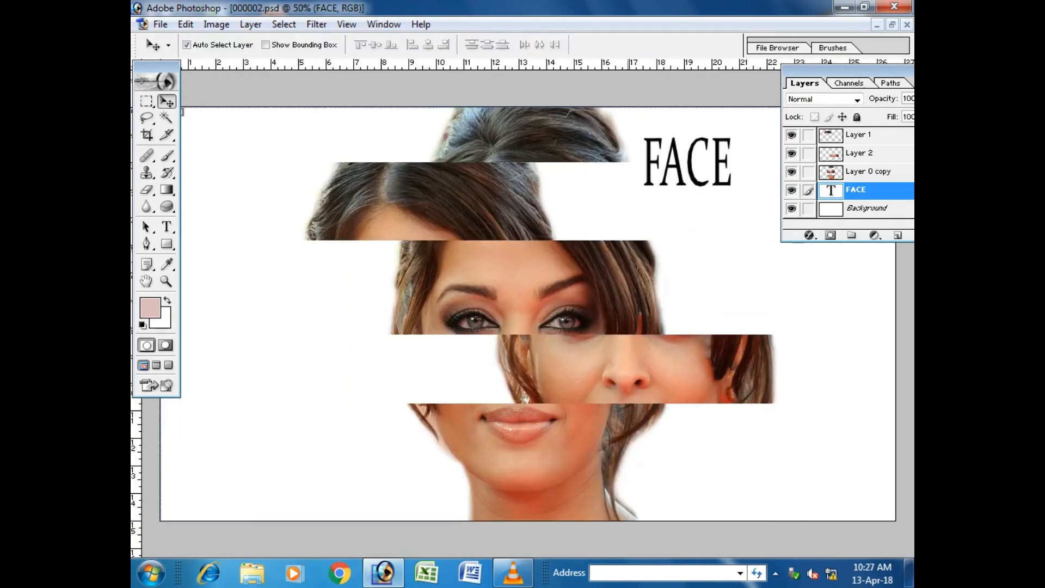
Step: Move the FACE text into the white gap to the right of the forehead strip and nudge it slightly upward
left_click_drag(649, 169, 642, 171)
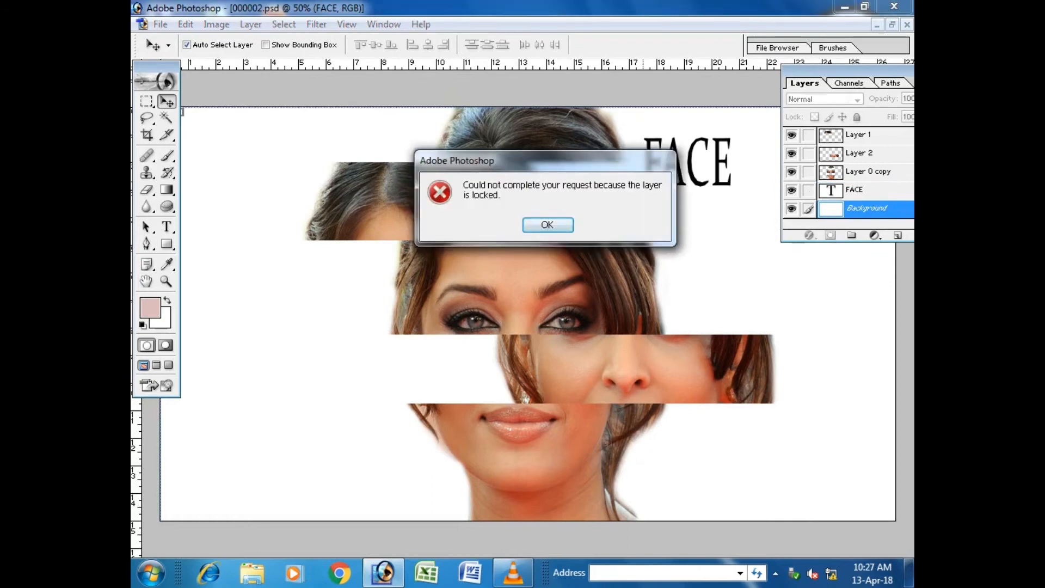
left_click(547, 225)
left_click(871, 190)
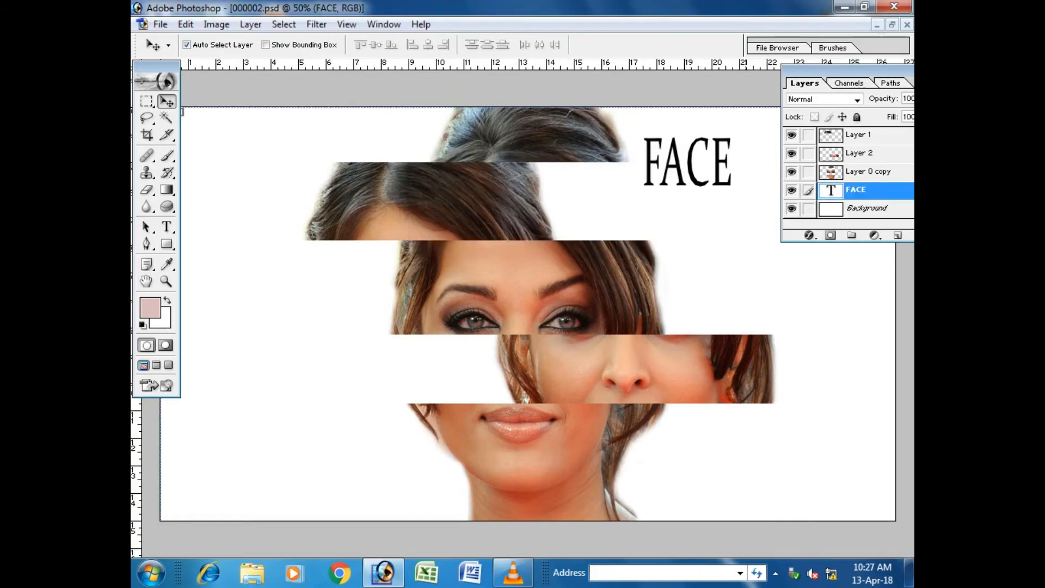
left_click_drag(687, 161, 602, 203)
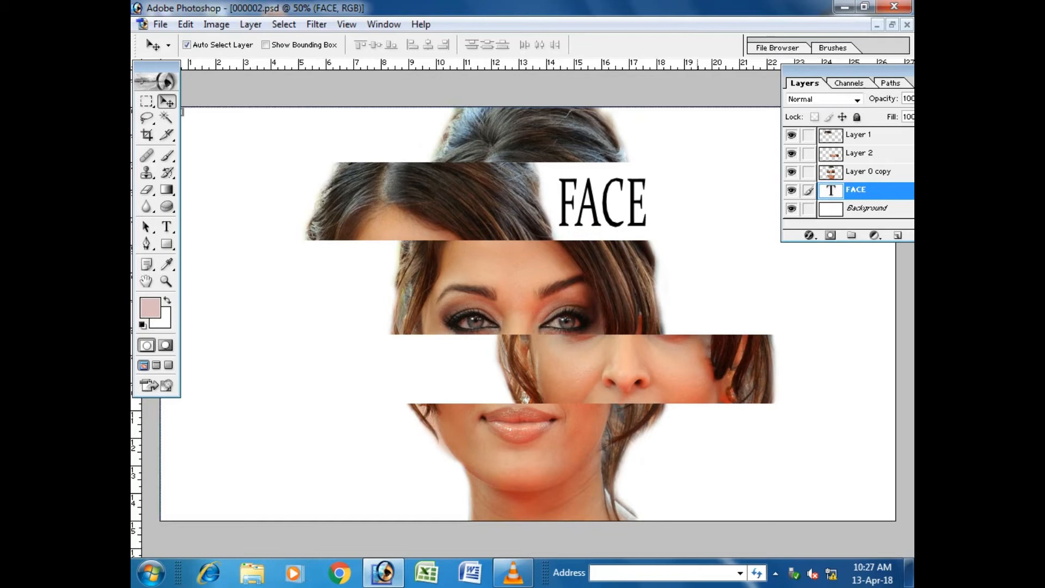
key("Up")
key("Up")
key("Up")
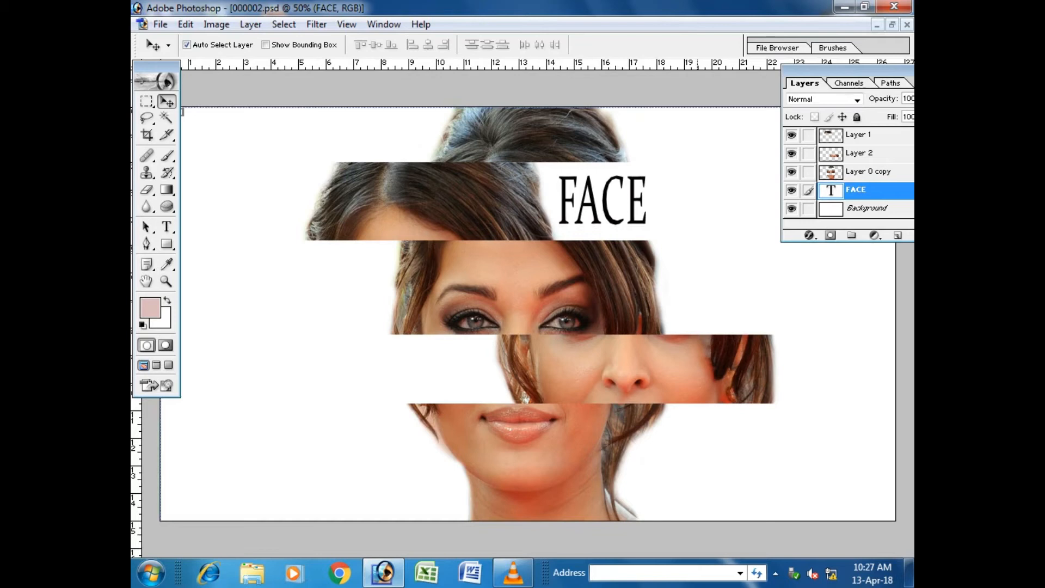
Step: Duplicate the FACE text layer as FACE copy and place it in the white gap left of the nose strip
right_click(868, 190)
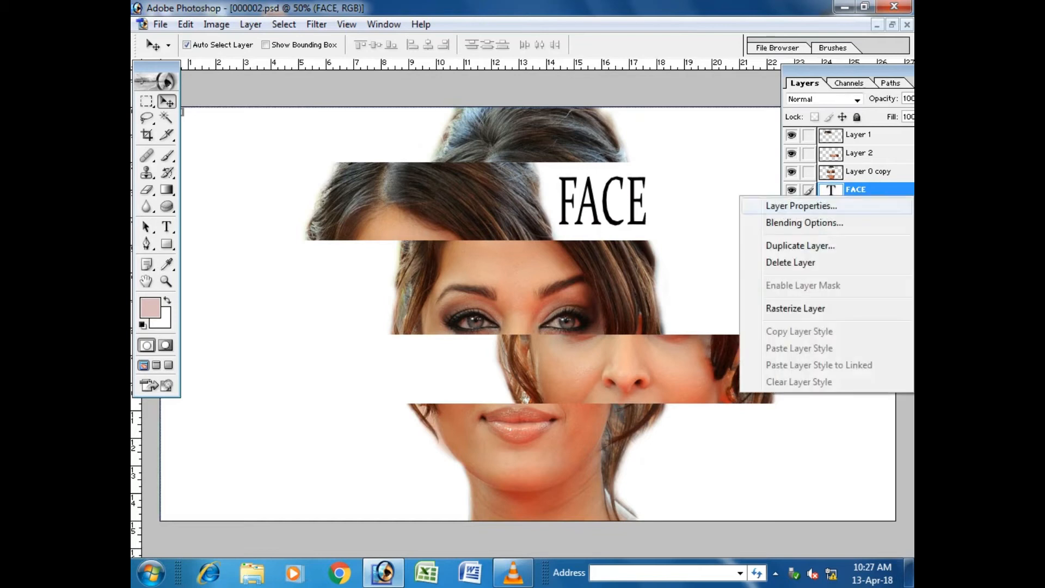
left_click(767, 243)
left_click(780, 247)
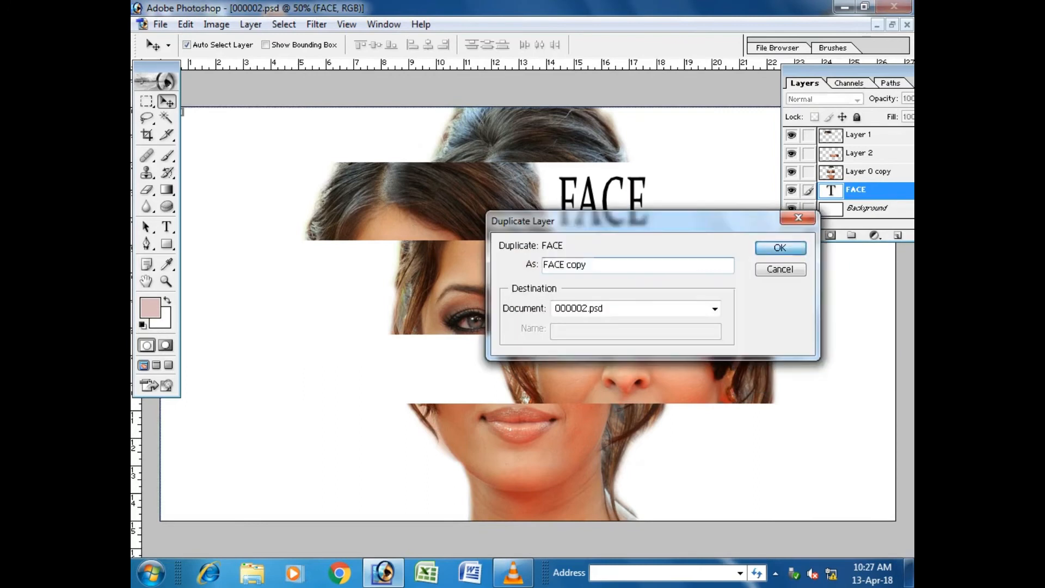
left_click_drag(601, 201, 430, 369)
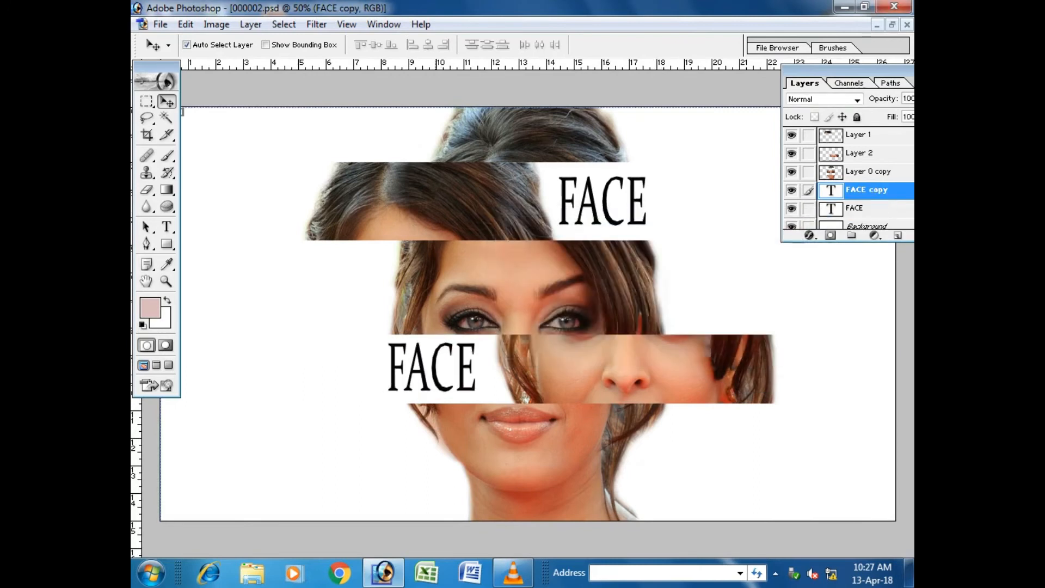
Step: Replace the wording of the FACE copy text beside the nose strip with SLIDE
left_click(167, 227)
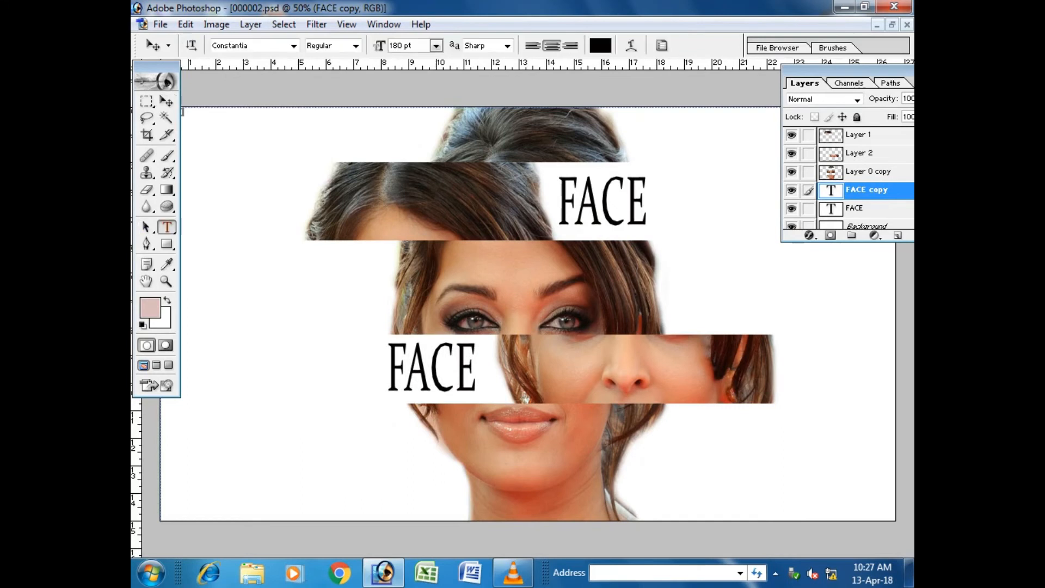
left_click(405, 370)
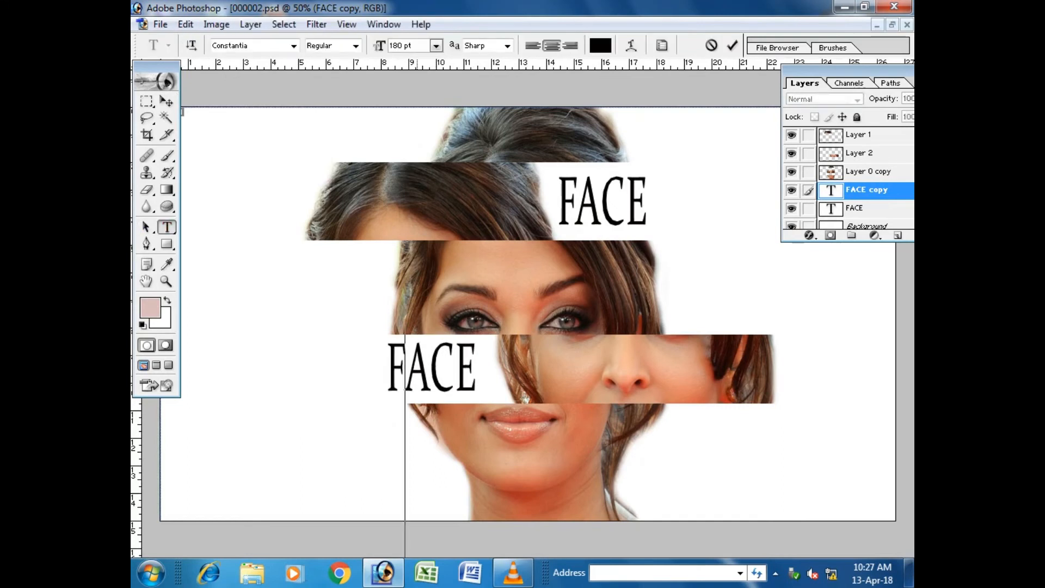
key("ctrl+a")
key("BackSpace")
type("SLIED")
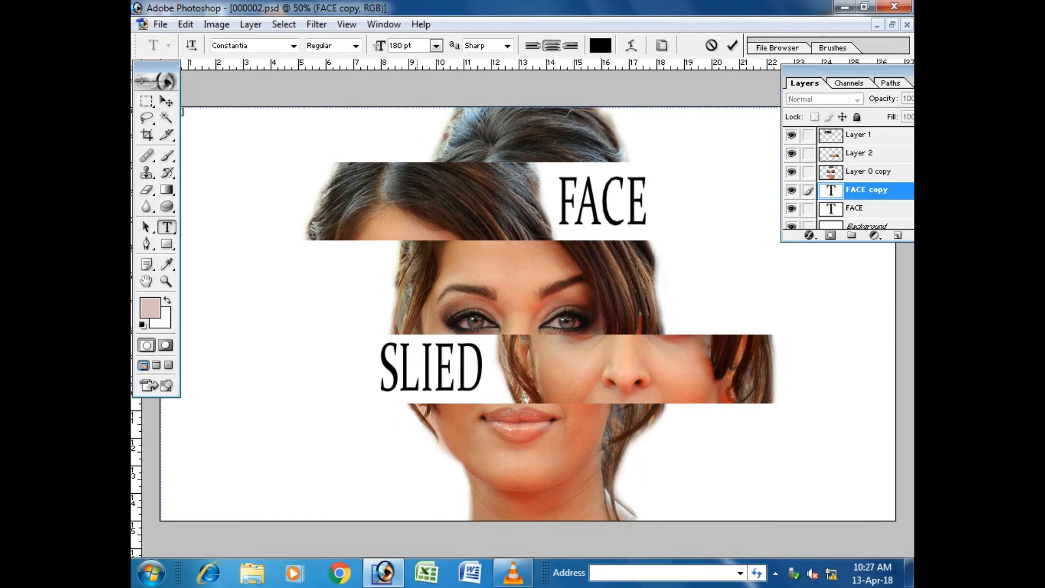
key("BackSpace")
key("BackSpace")
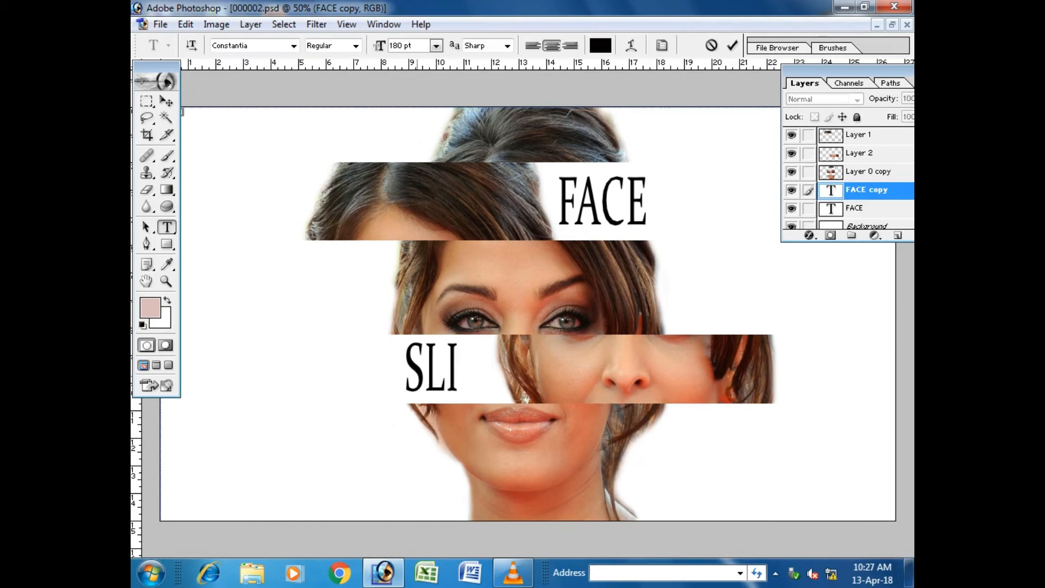
type("DE")
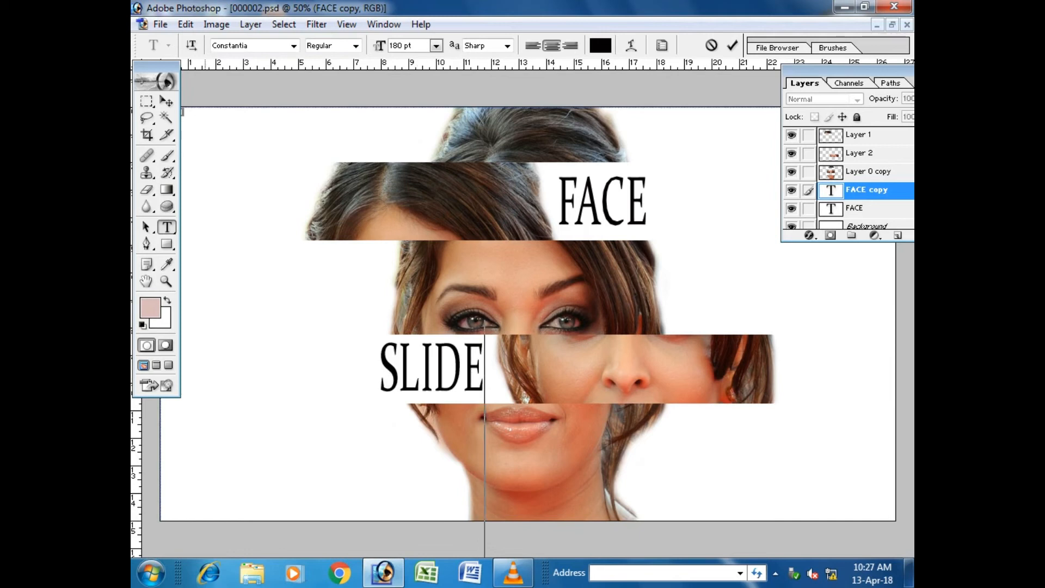
left_click(167, 101)
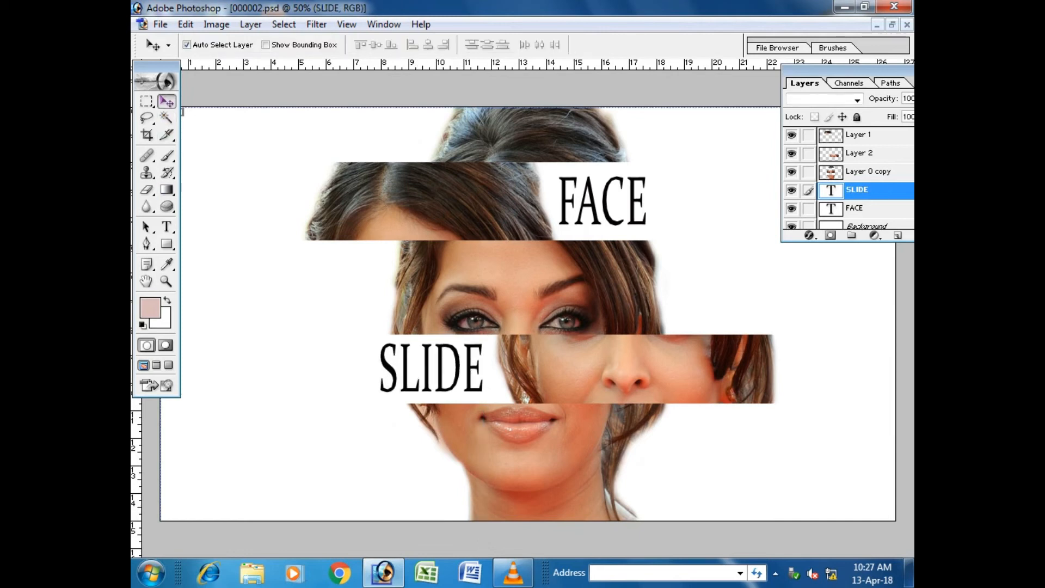
Step: Nudge the SLIDE text about 20 px to the right, closer to the nose strip
key("Right")
key("Right")
key("Right")
key("Right")
key("Right")
key("Right")
key("Right")
key("Right")
key("Right")
key("Right")
key("Right")
key("Right")
key("Right")
key("Right")
key("Right")
key("Right")
key("Right")
key("Right")
key("Right")
key("Right")
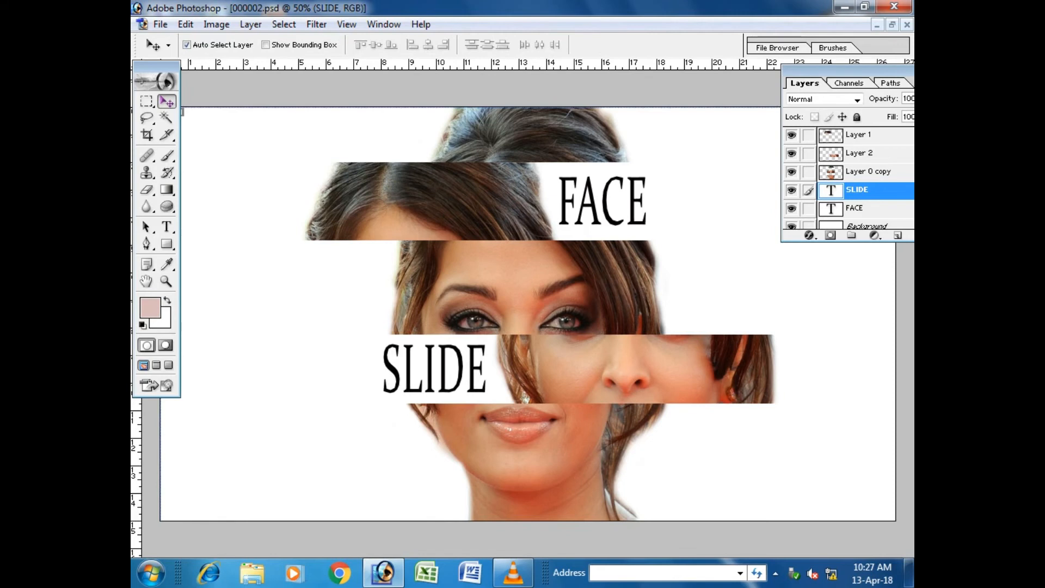
key("Right")
key("Right")
key("Right")
key("Right")
key("Right")
key("Right")
key("Right")
key("Right")
key("Right")
key("Right")
key("Right")
key("Right")
key("Right")
key("Right")
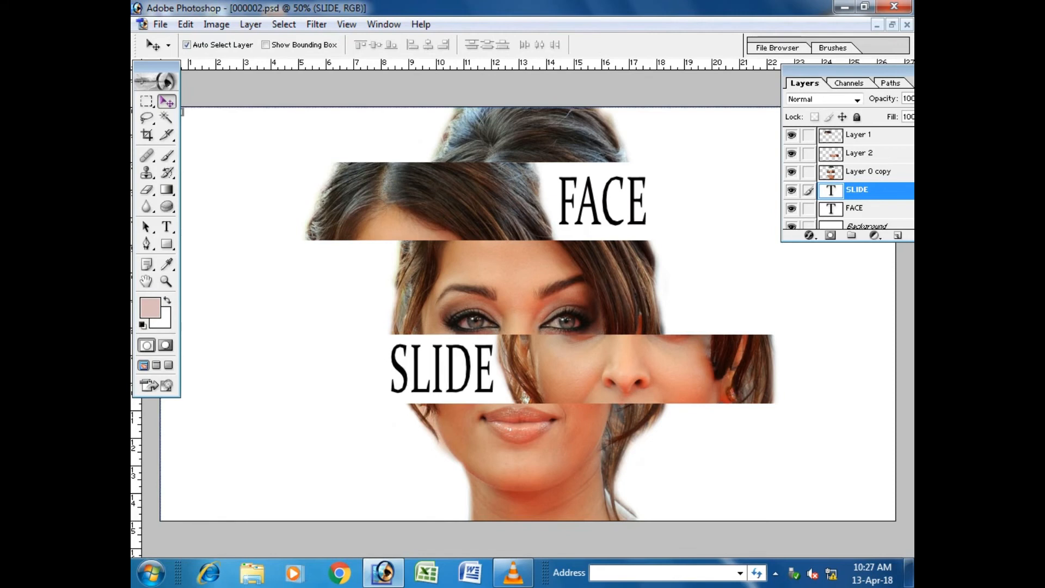
Step: Duplicate the SLIDE text layer as SLIDE copy and move it to the canvas's lower-right corner
right_click(865, 190)
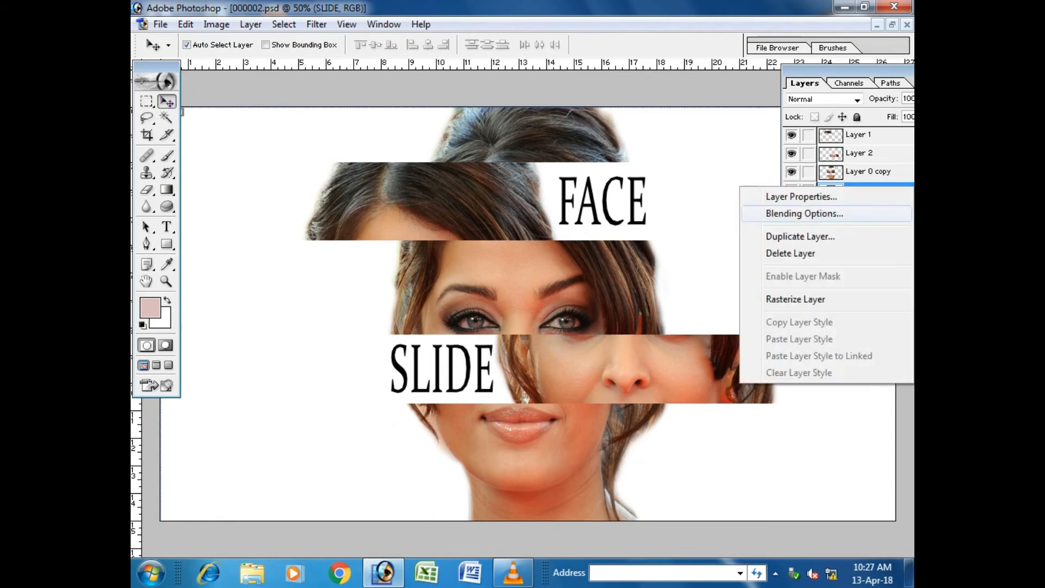
left_click(800, 236)
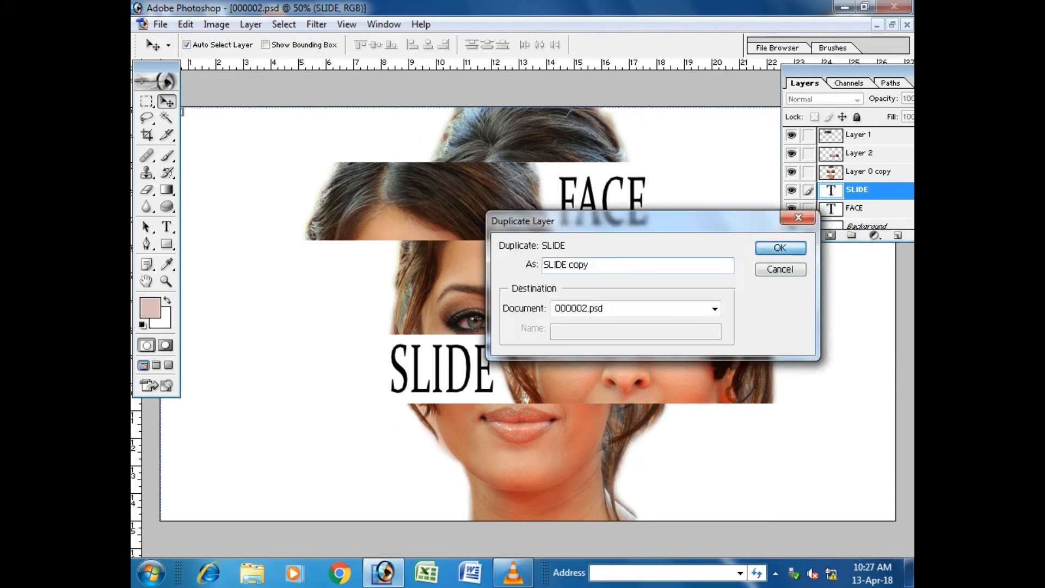
key("Return")
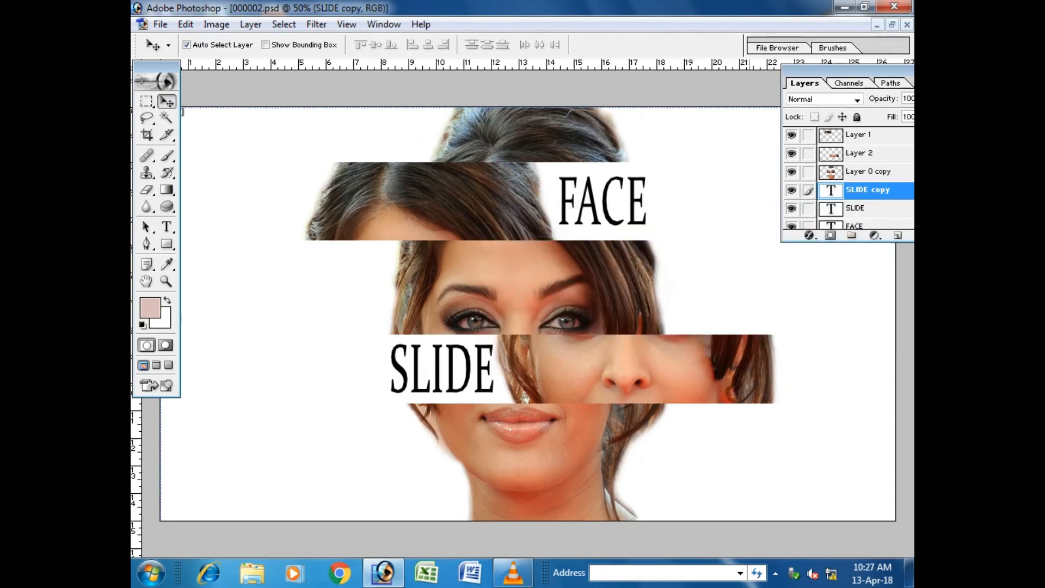
left_click_drag(451, 361, 839, 455)
Step: Replace the wording of the SLIDE copy text in the canvas's lower-right corner with EFFECT
key("t")
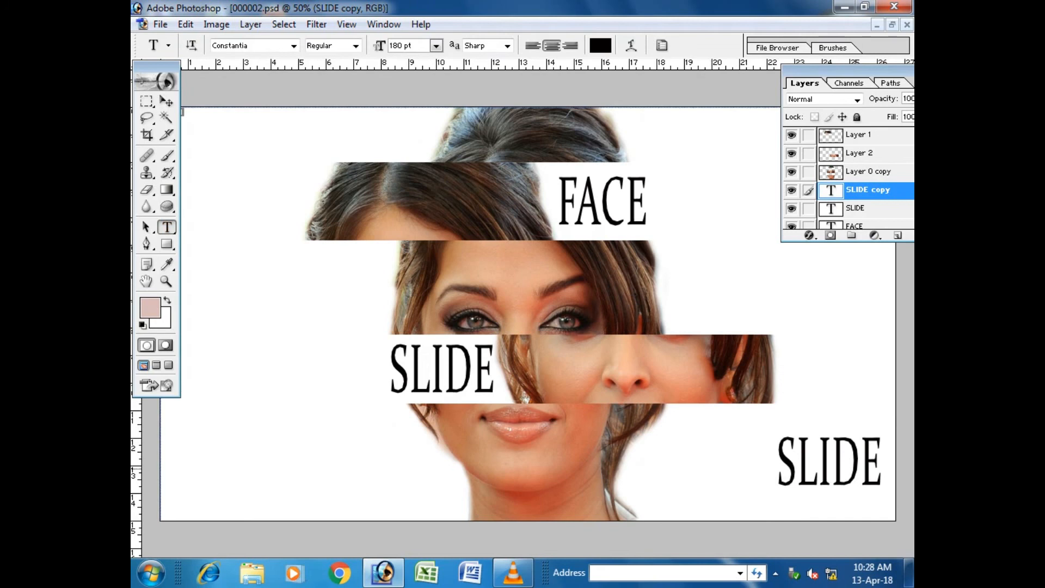
left_click(860, 463)
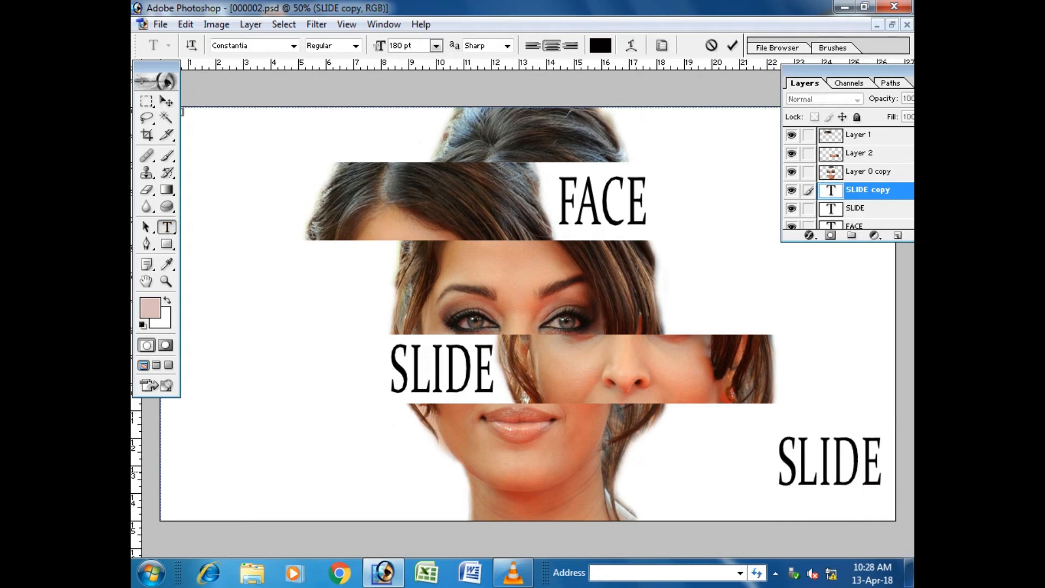
key("ctrl+a")
type("EFFE")
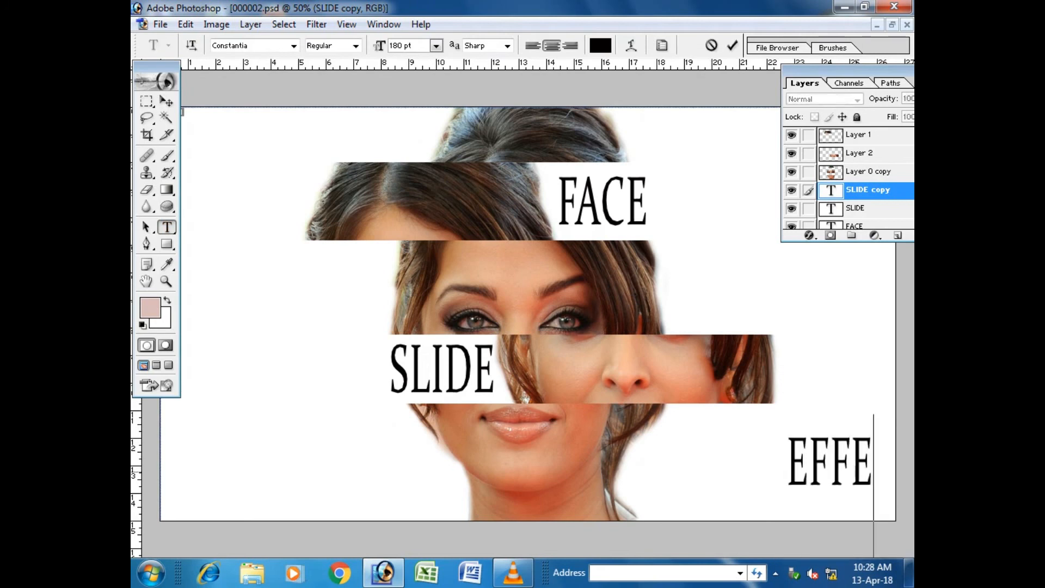
type("CT")
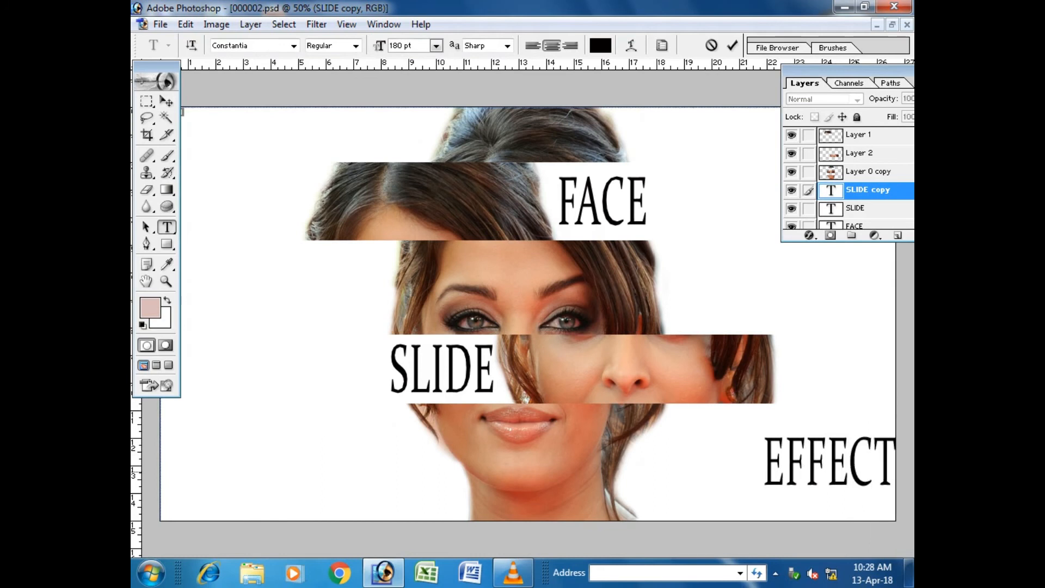
left_click(166, 101)
Step: Scale the EFFECT text to about 166% width and 175% height within the canvas's lower-right corner, and hide the tool palettes to view the artwork
key("ctrl+t")
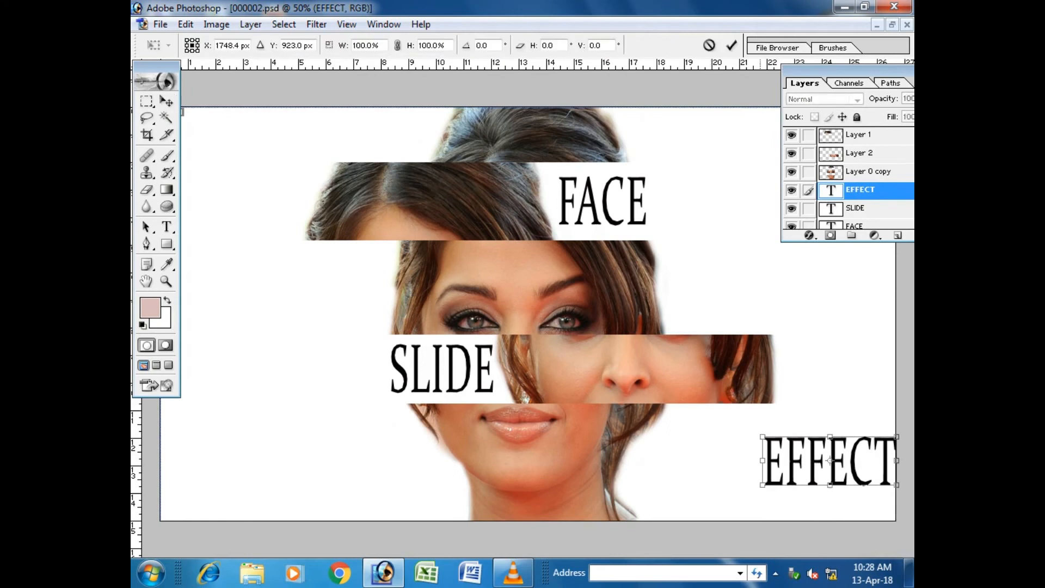
left_click_drag(762, 437, 695, 412)
left_click_drag(795, 485, 795, 509)
left_click_drag(695, 460, 661, 460)
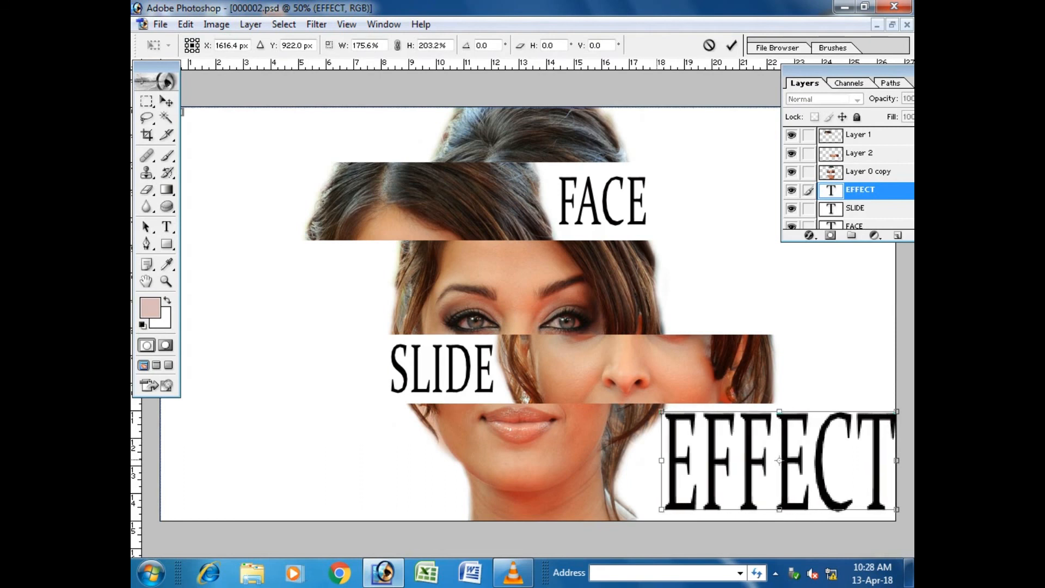
left_click_drag(897, 412, 880, 428)
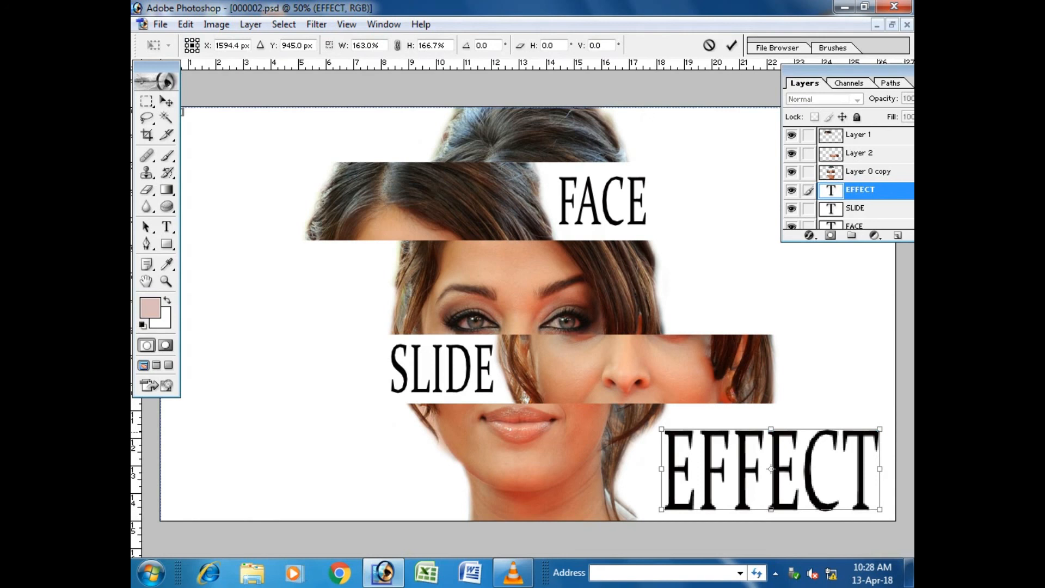
left_click_drag(771, 509, 771, 503)
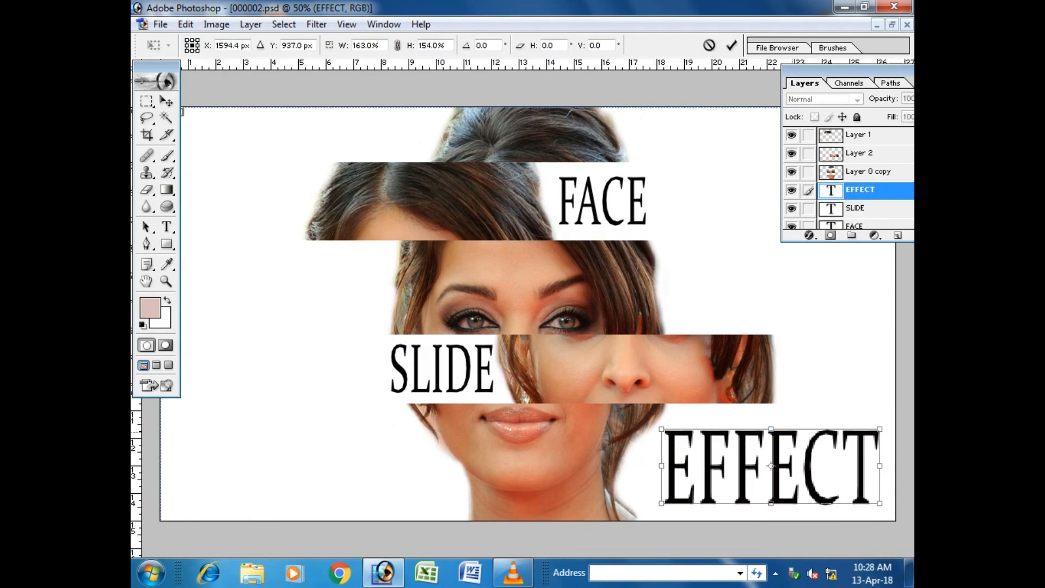
left_click_drag(880, 429, 884, 419)
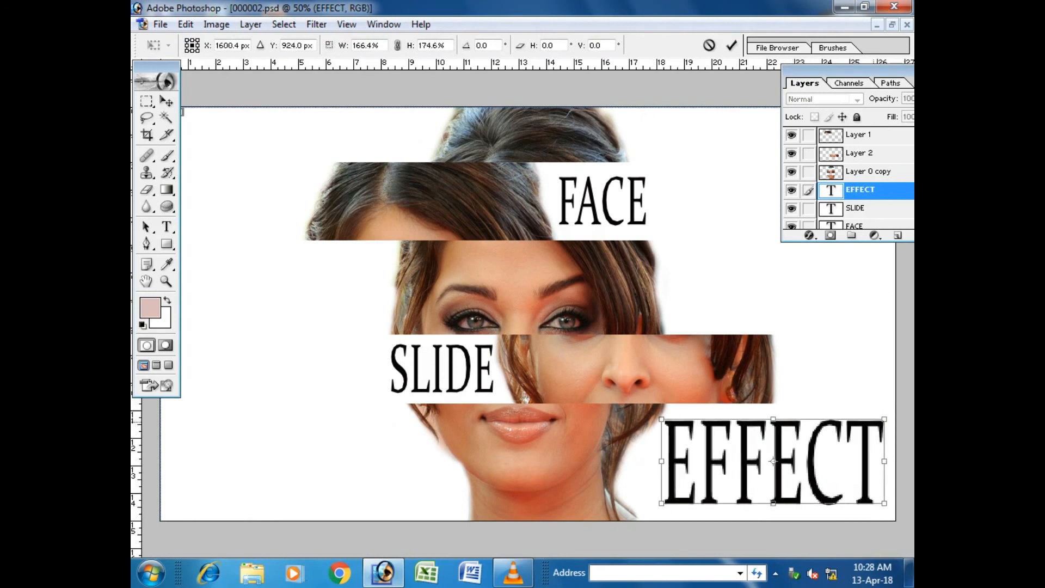
key("Return")
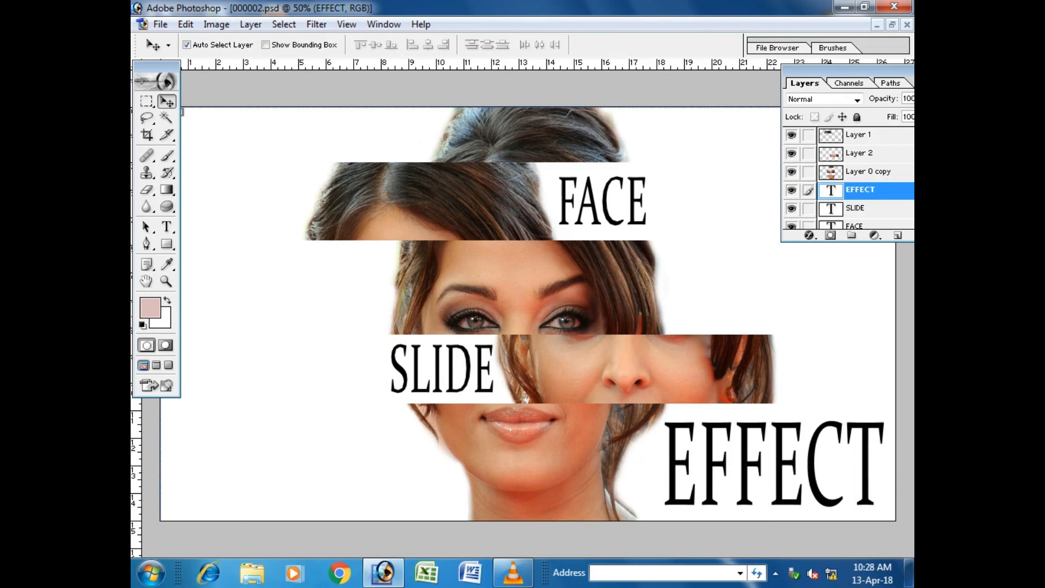
key("Tab")
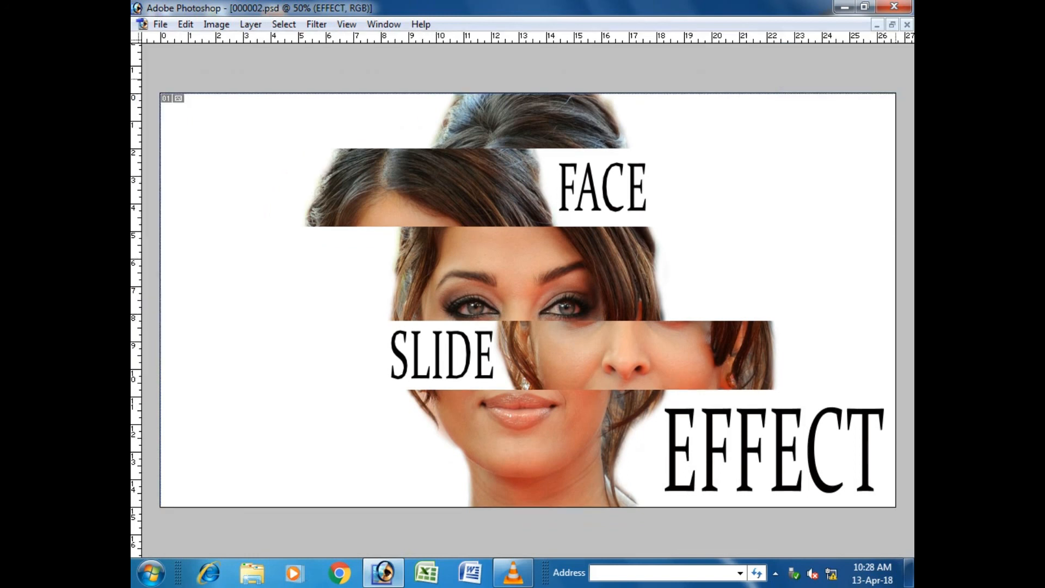